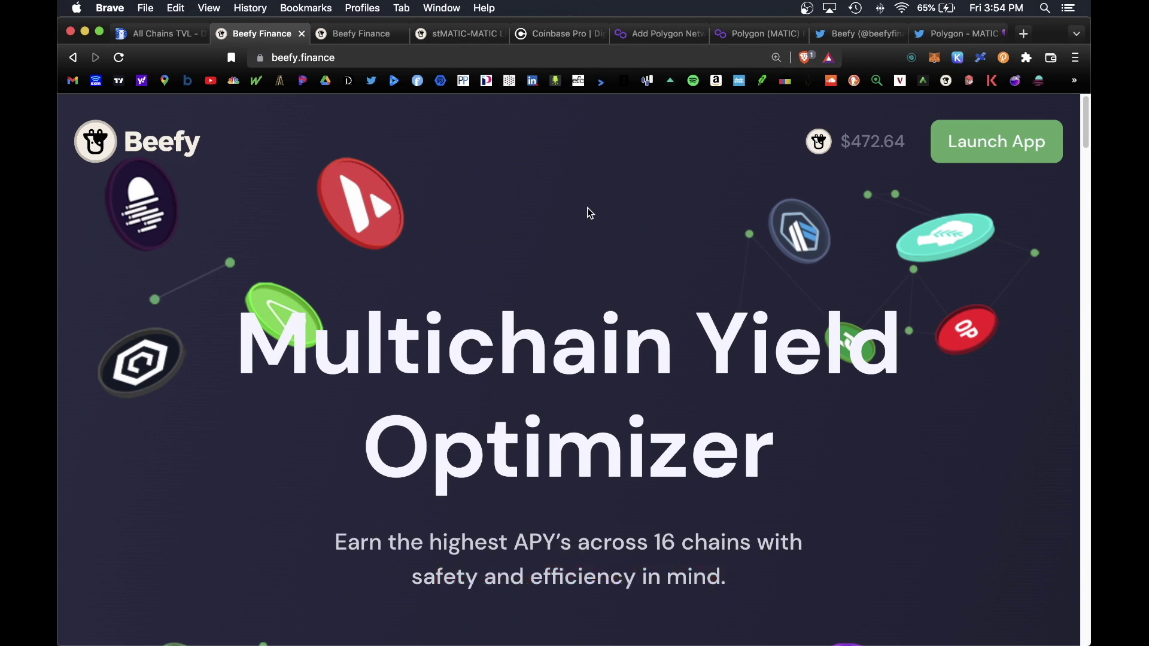
Go to the Beefy vault list and clear the Polygon filter to list vaults from all chains
left_click(432, 33)
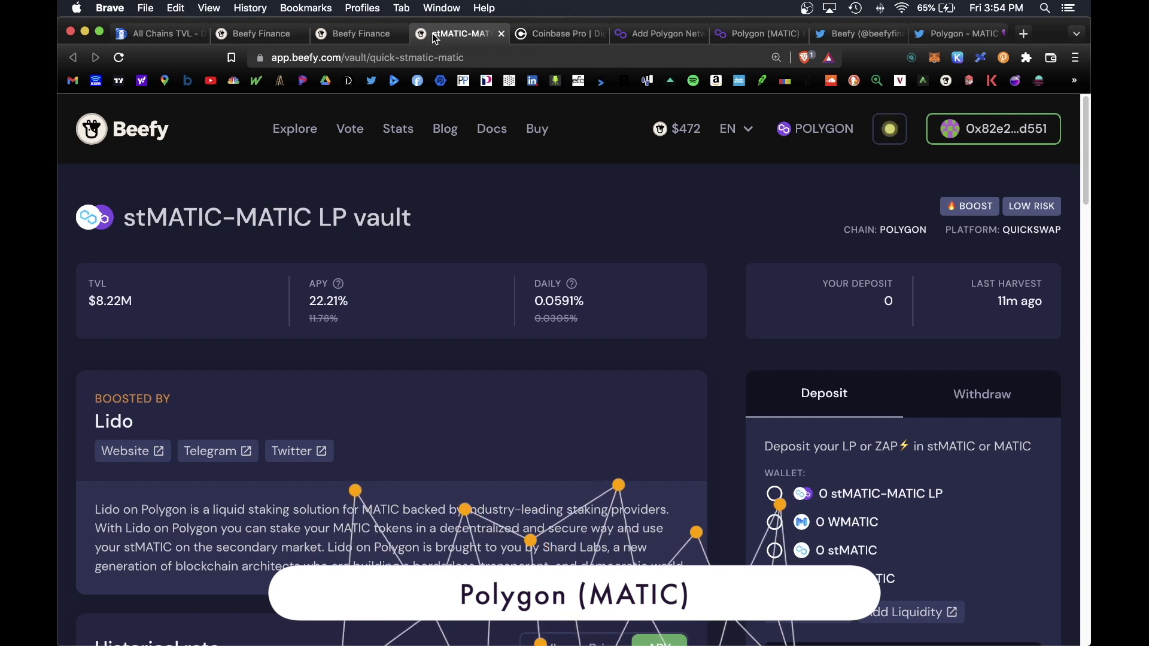
key("ctrl+shift+Tab")
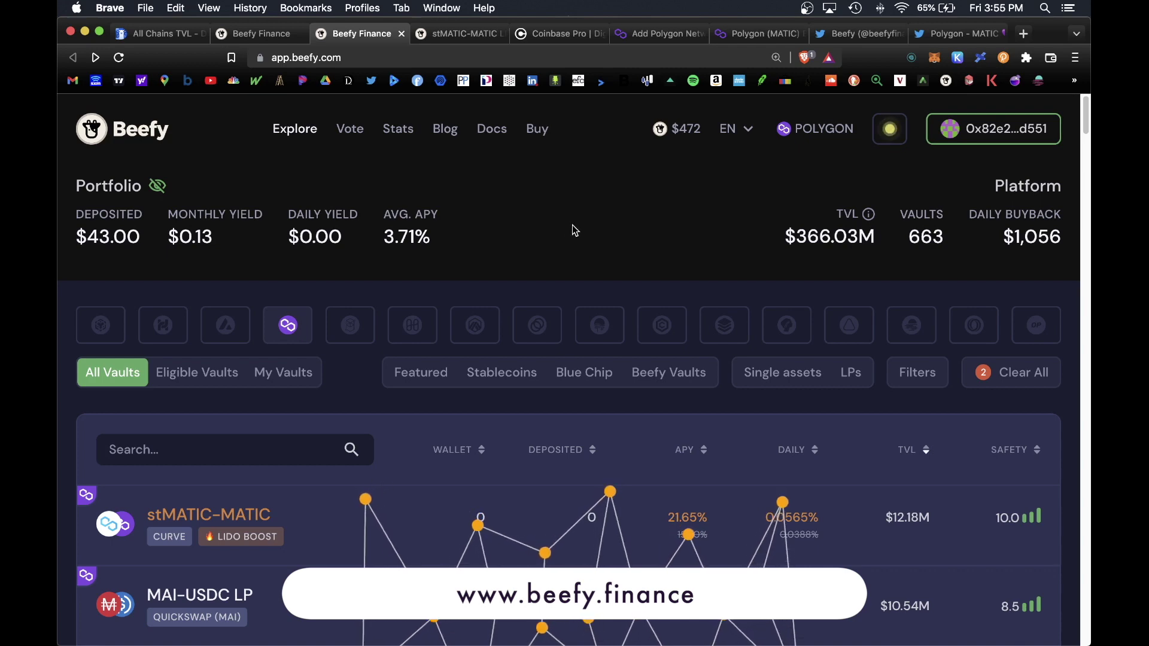
scroll(540, 237, "down", 1)
scroll(539, 236, "down", 5)
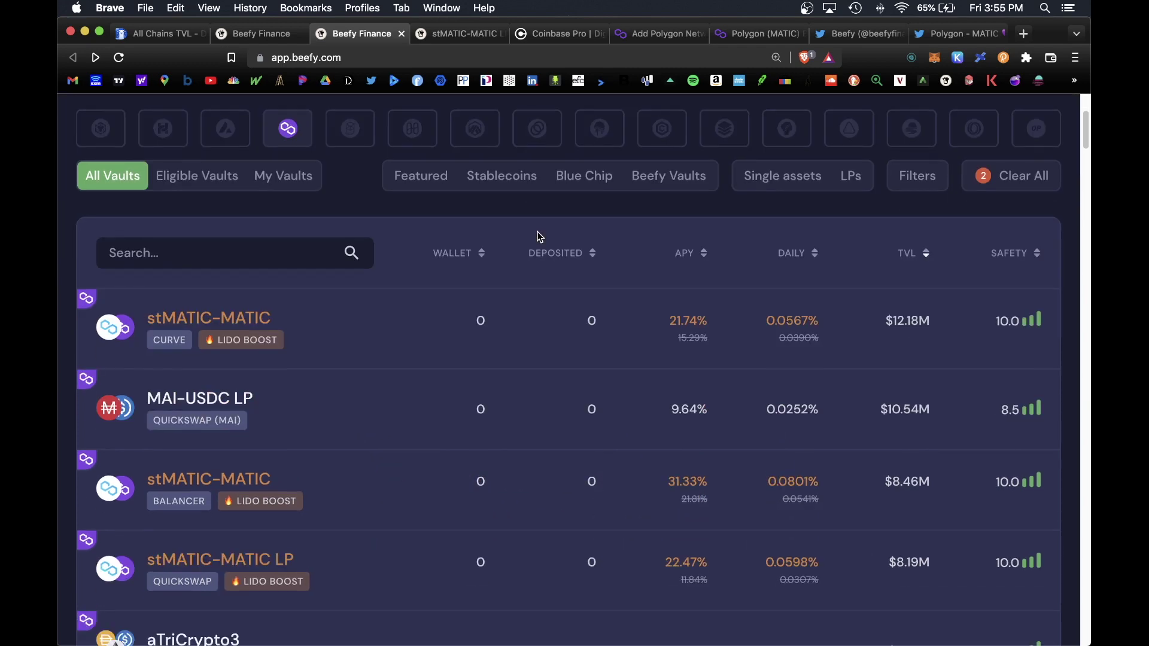
scroll(538, 239, "down", 1)
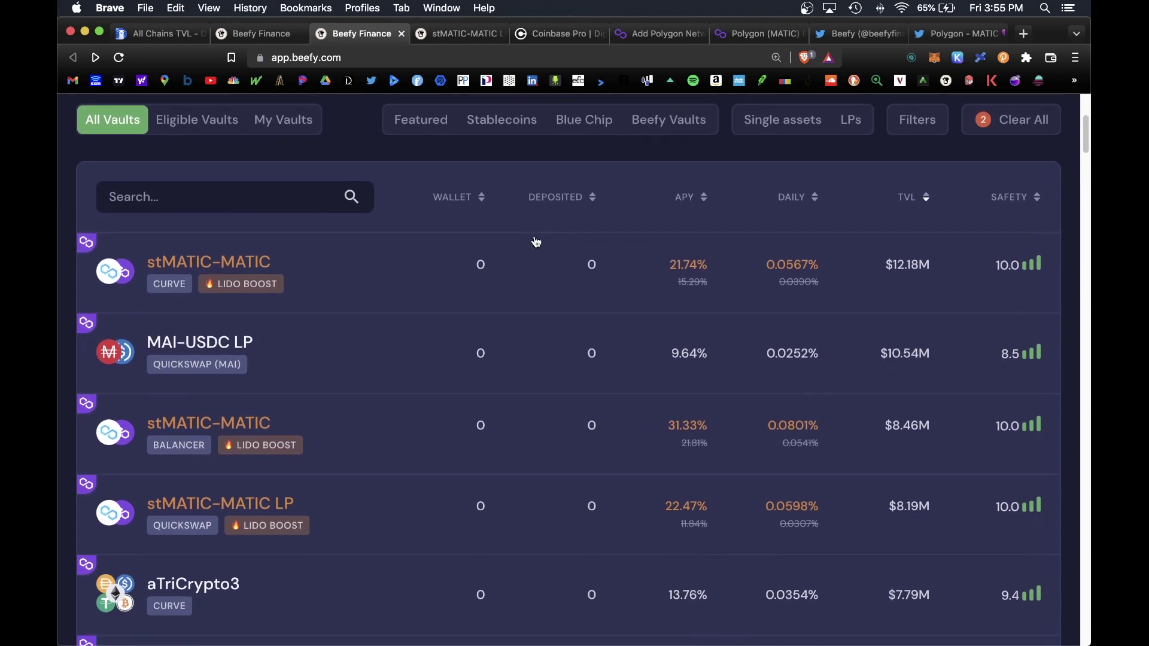
scroll(537, 241, "up", 2)
left_click(288, 169)
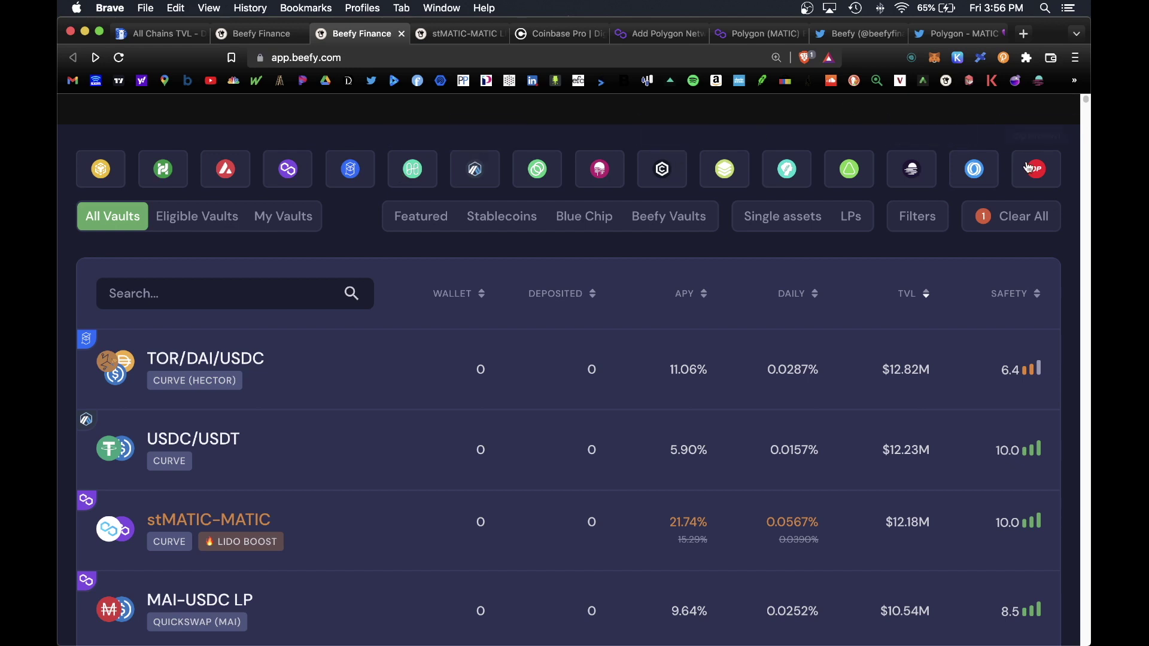
Filter the vault list to Polygon and open the QuickSwap stMATIC-MATIC LP vault page
left_click(290, 170)
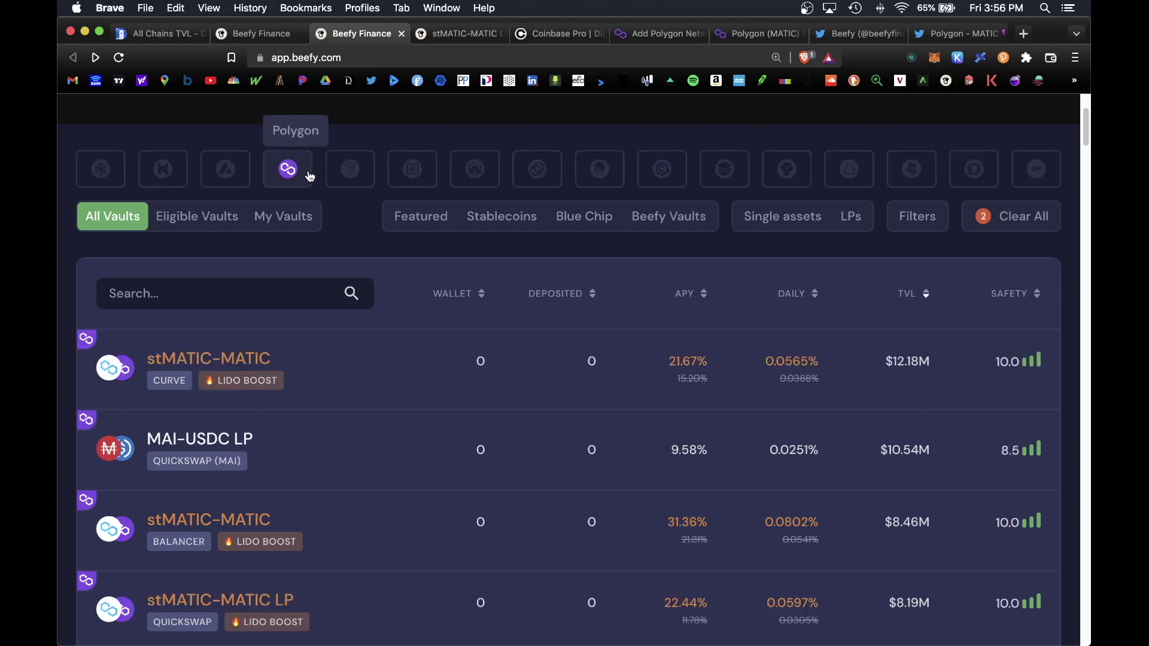
scroll(663, 222, "down", 2)
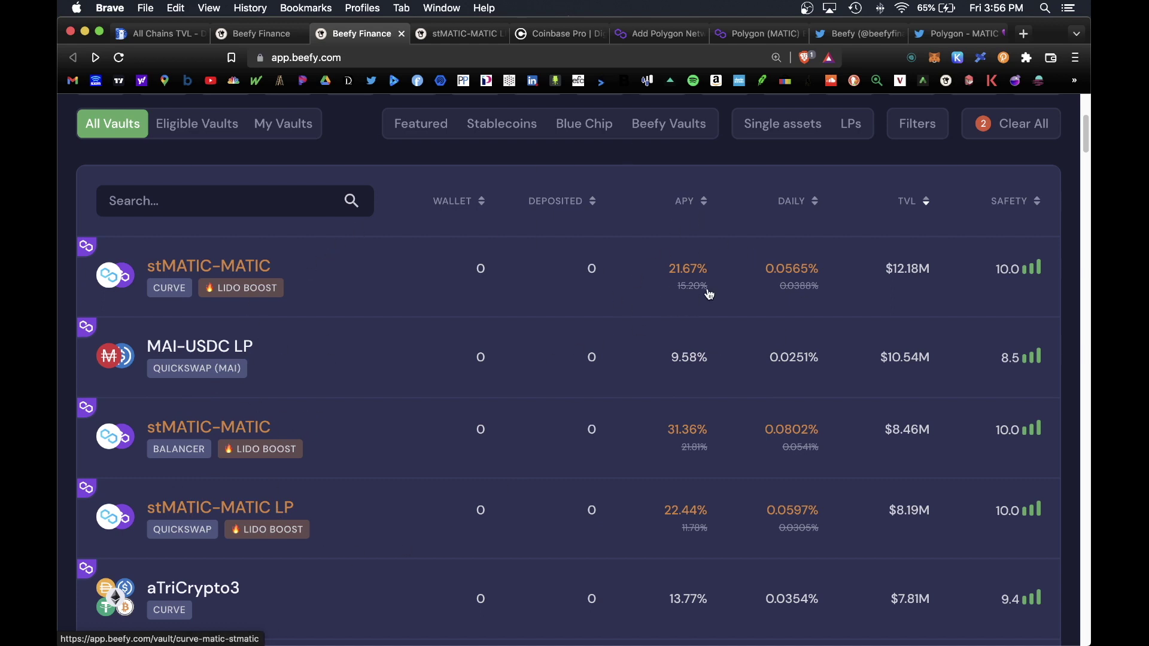
mouse_move(698, 285)
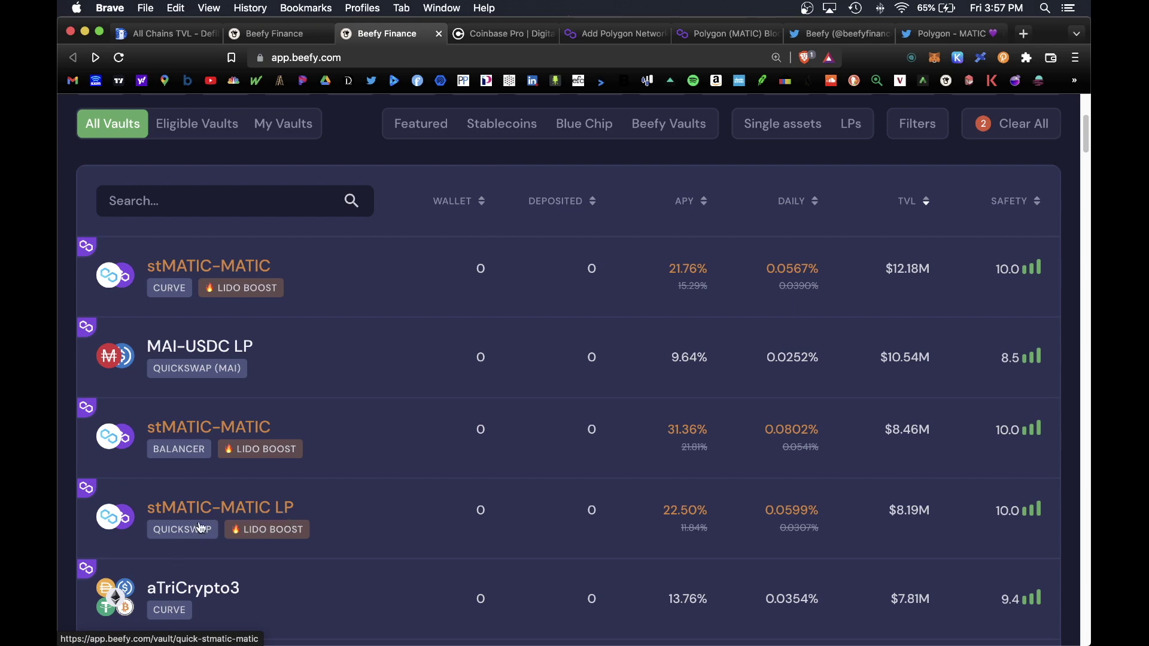
left_click(214, 515)
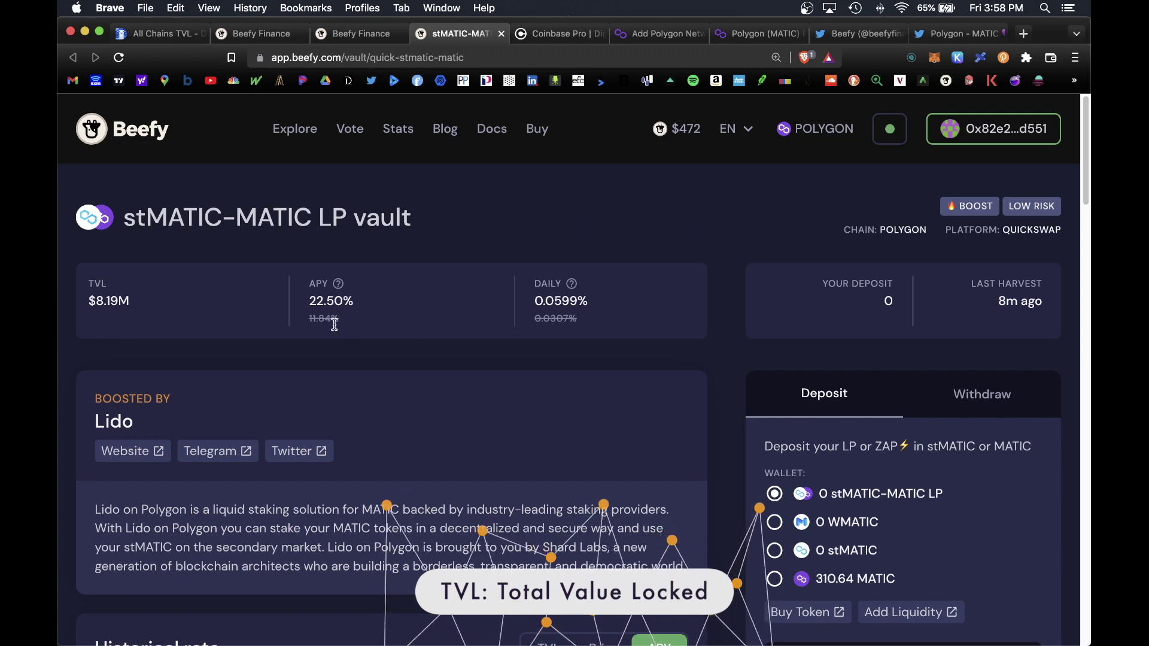
Choose the 310.64 MATIC balance as the deposit token and open QuickSwap's MATIC-to-stMATIC swap
scroll(349, 320, "down", 3)
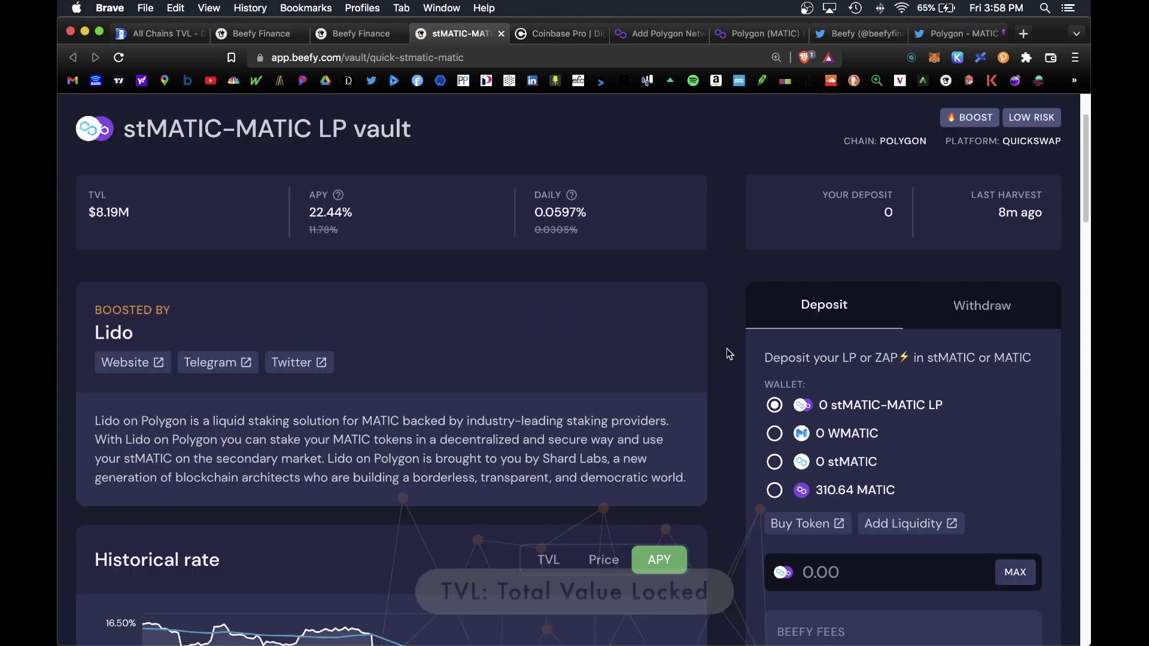
left_click(774, 492)
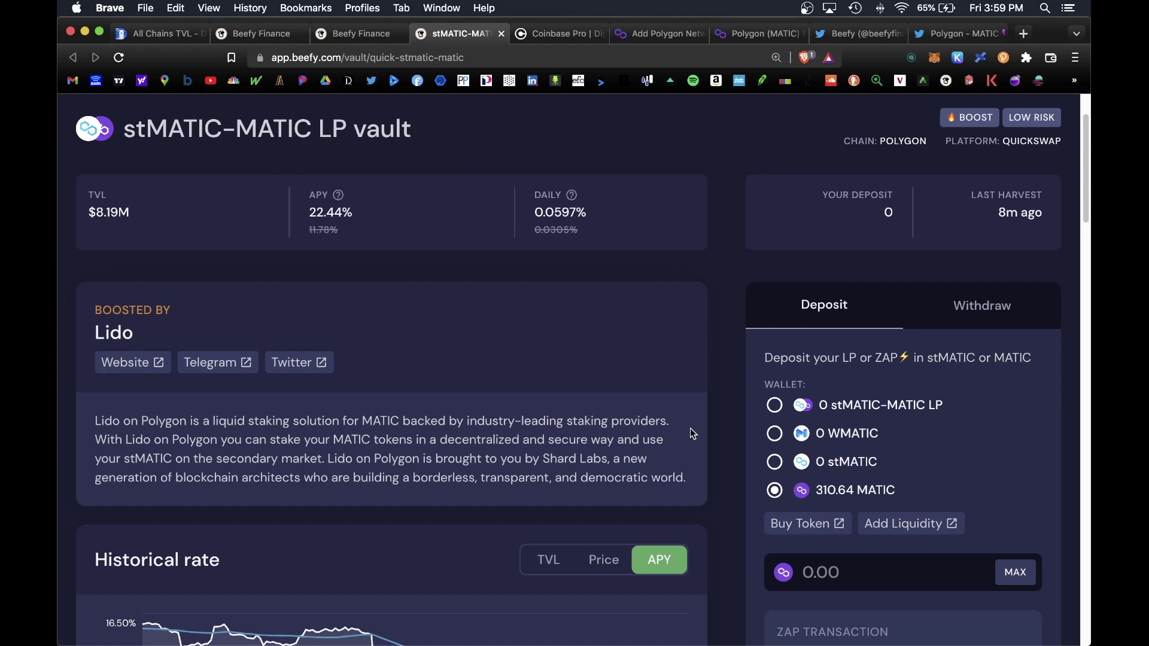
left_click(827, 535)
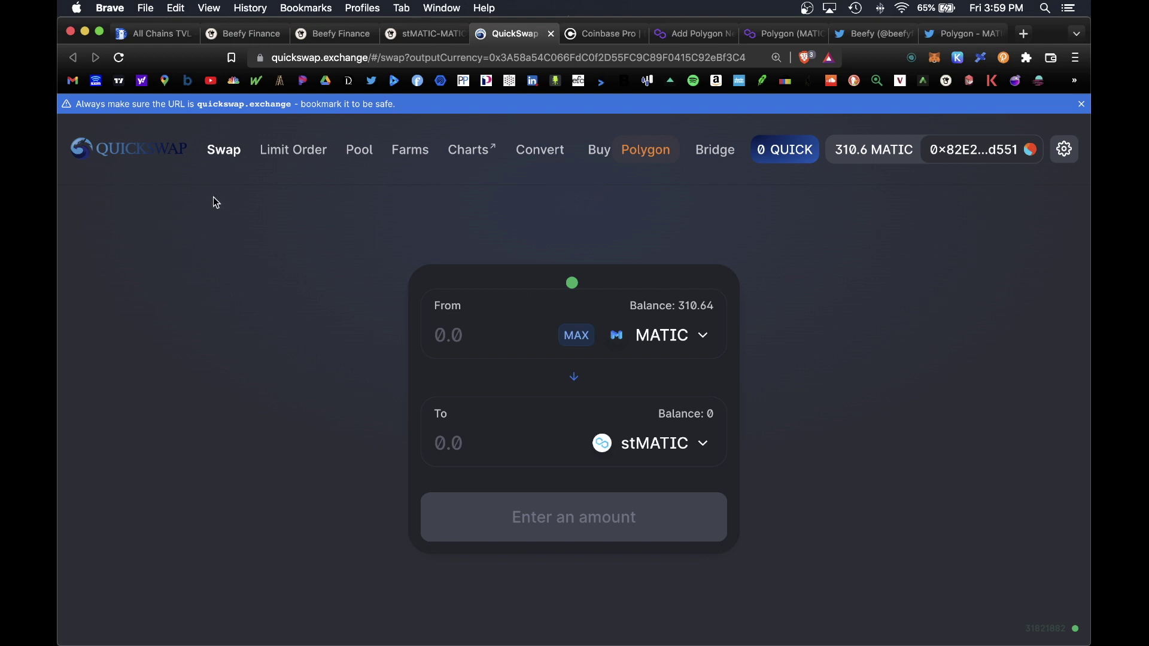
Return to the Beefy stMATIC-MATIC LP vault tab
left_click(413, 35)
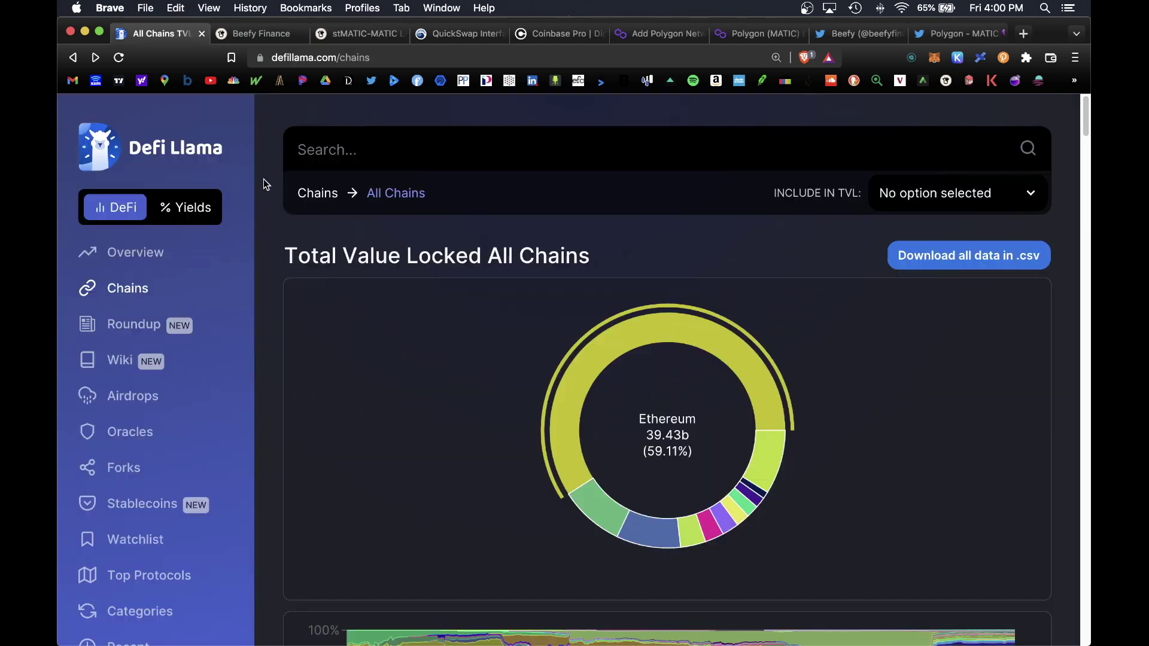
Review Polygon's $1.73b TVL chain page and protocol rankings on DeFi Llama, then return to Beefy
scroll(262, 177, "down", 10)
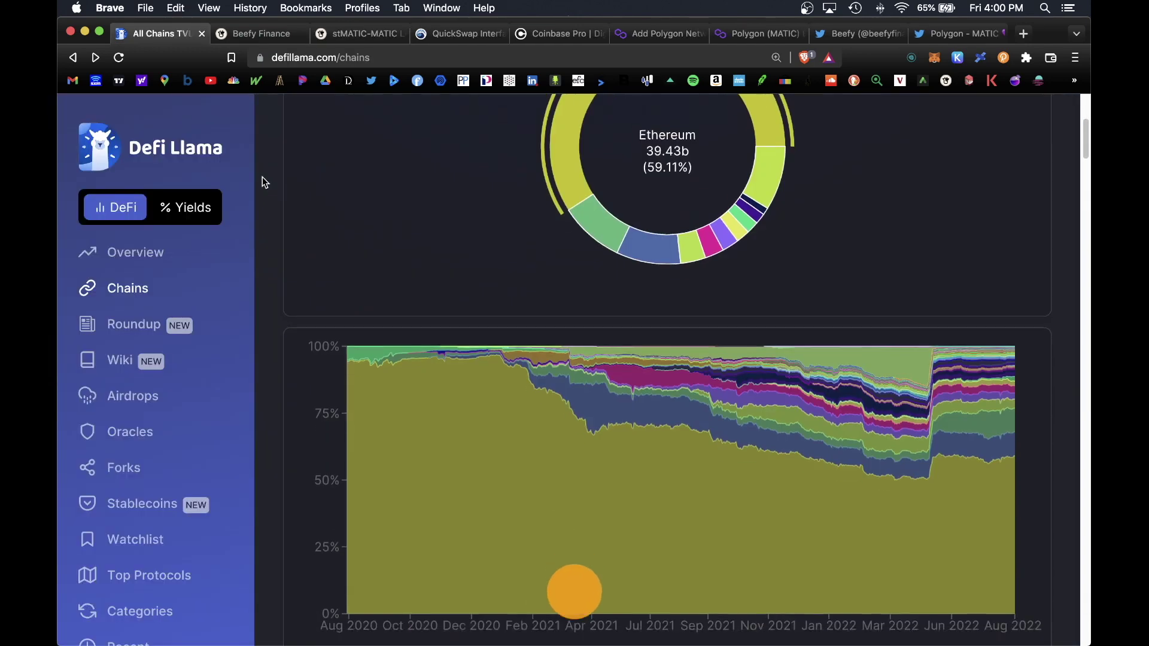
scroll(262, 174, "down", 2)
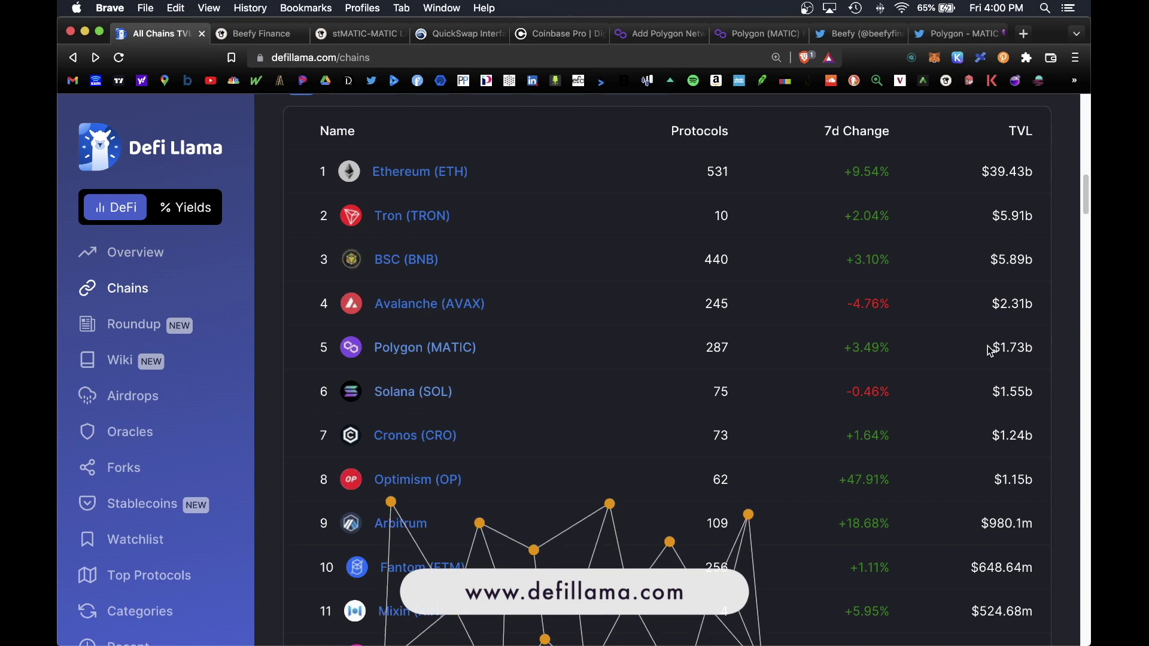
left_click_drag(990, 348, 1039, 353)
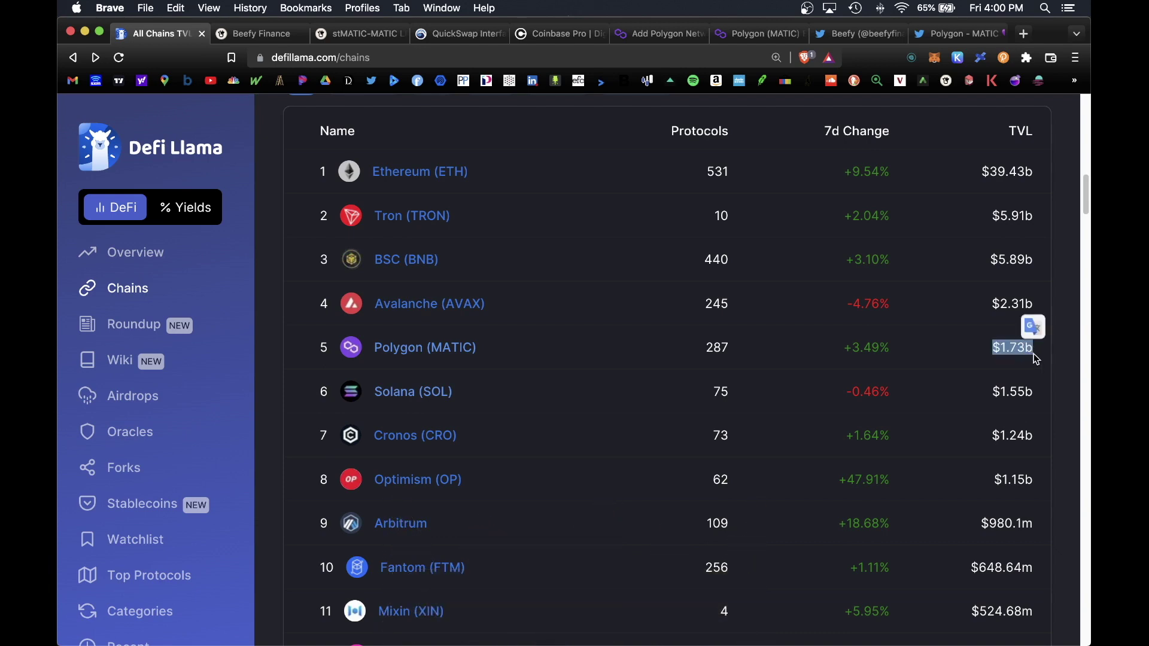
left_click(685, 338)
scroll(731, 295, "down", 10)
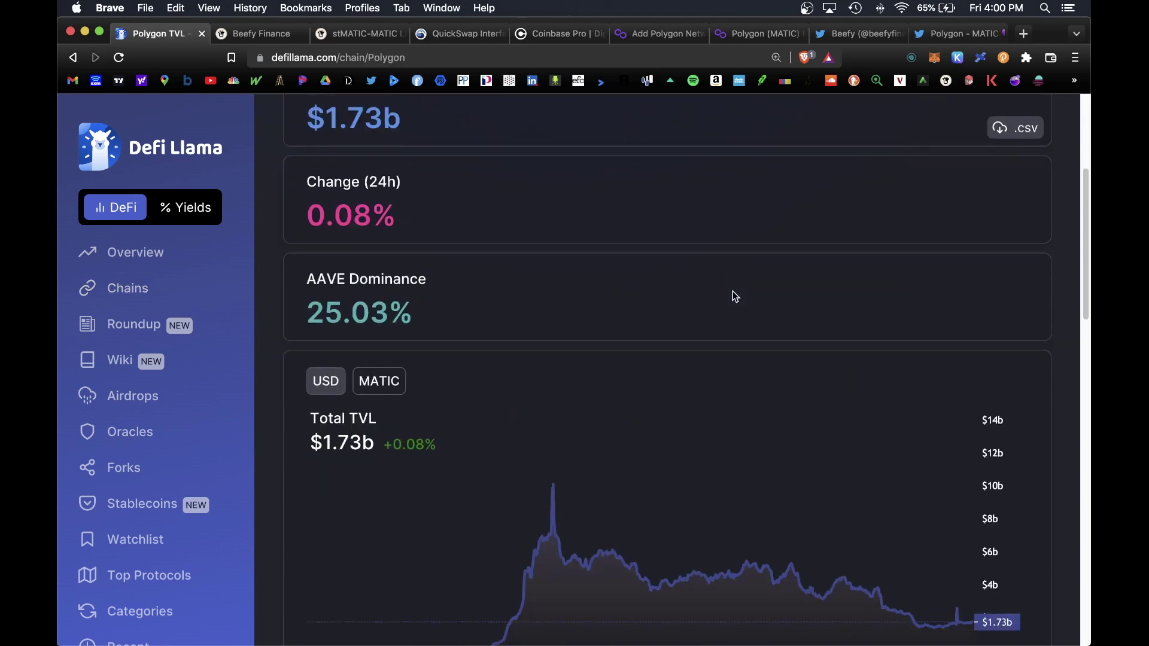
scroll(717, 294, "down", 3)
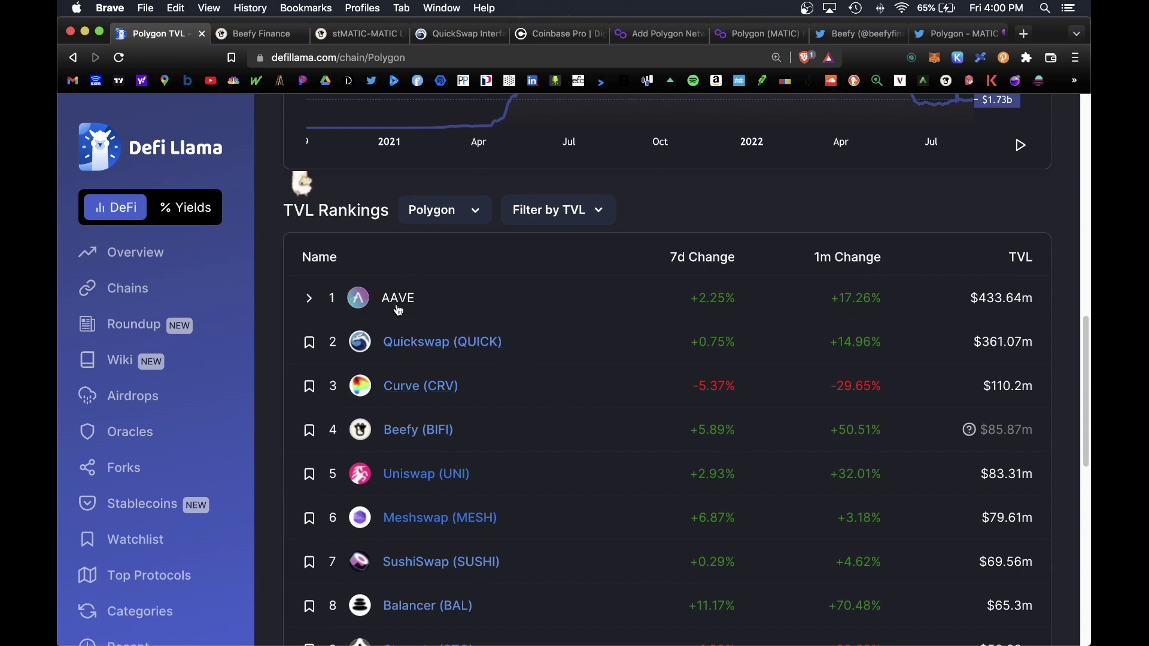
key("ctrl+Tab")
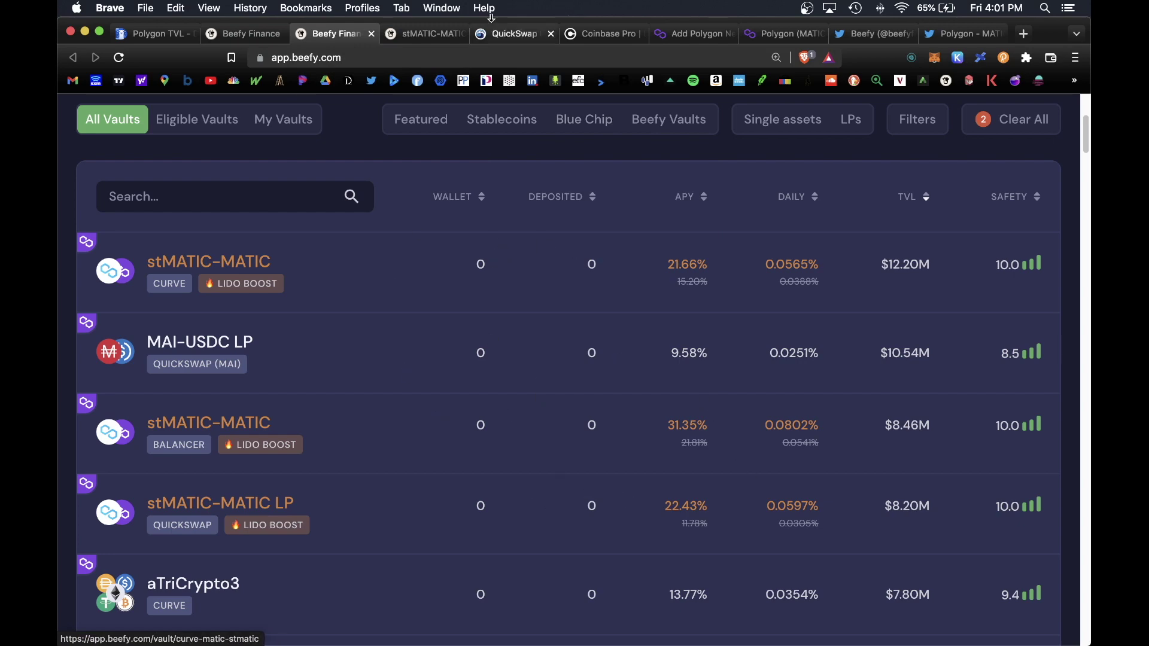
Switch to the Beefy 'Multichain Yield Optimizer' home page tab
key("ctrl+Tab")
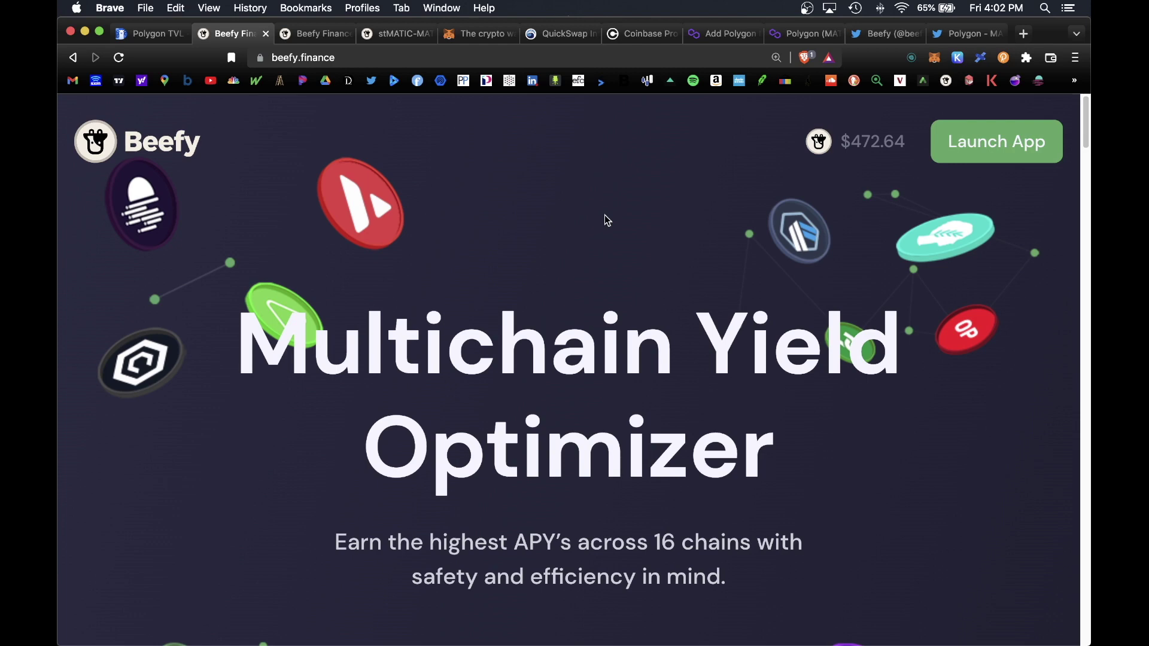
Confirm in MetaMask that the wallet holds 310.64 MATIC, then close the wallet view
left_click(469, 36)
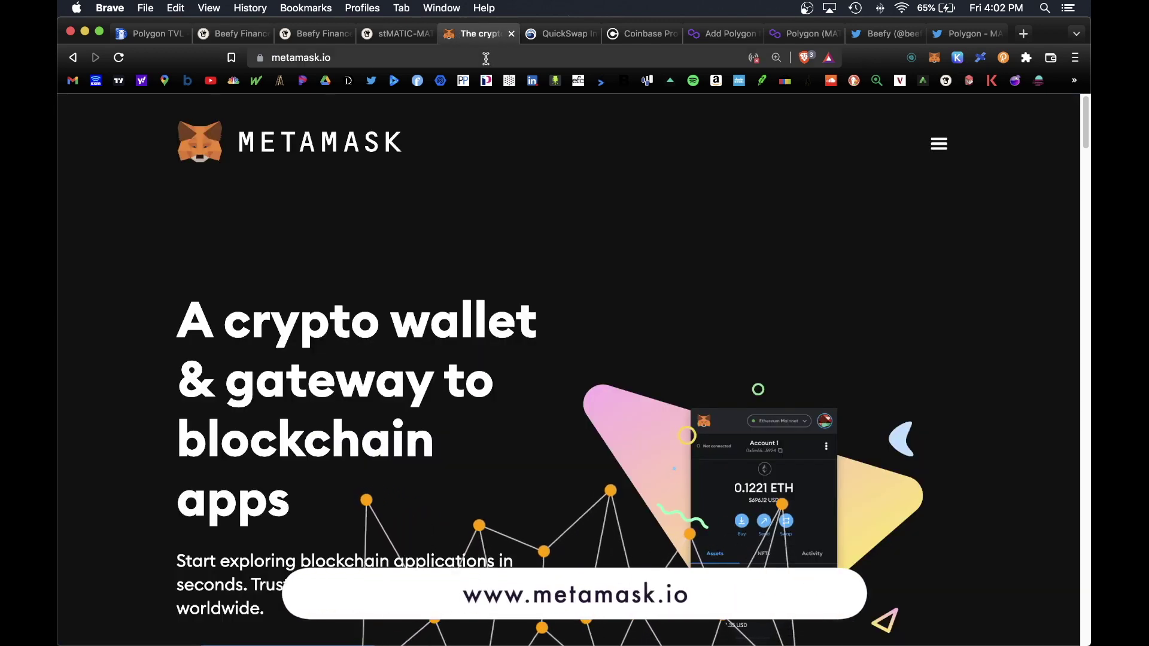
left_click(935, 58)
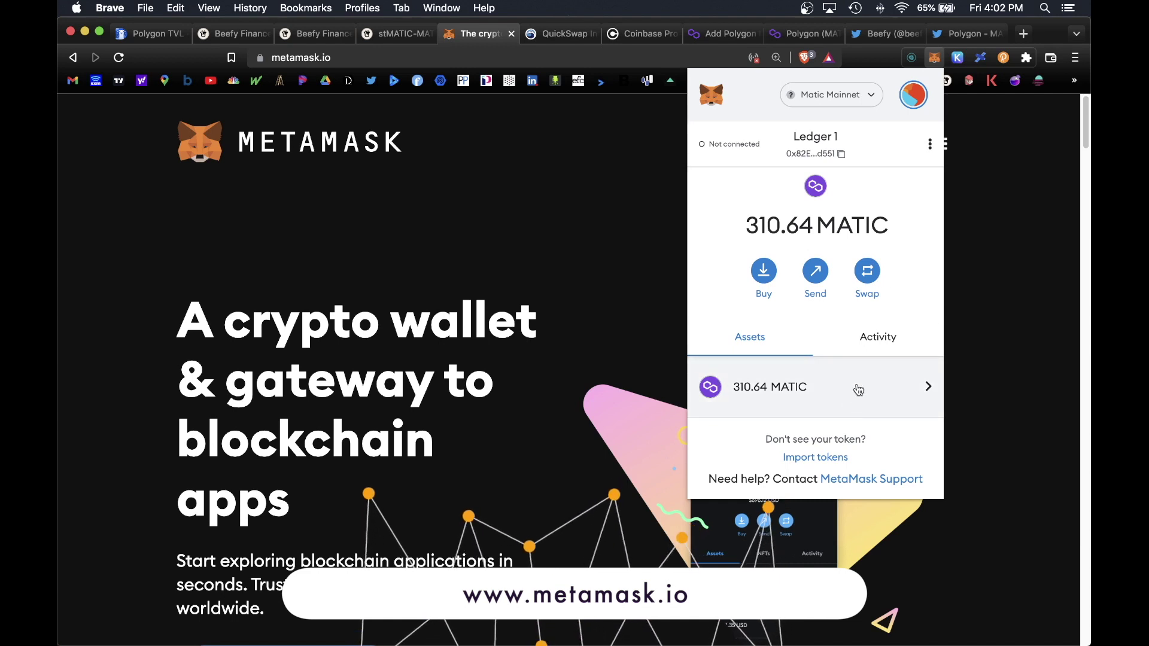
left_click(640, 34)
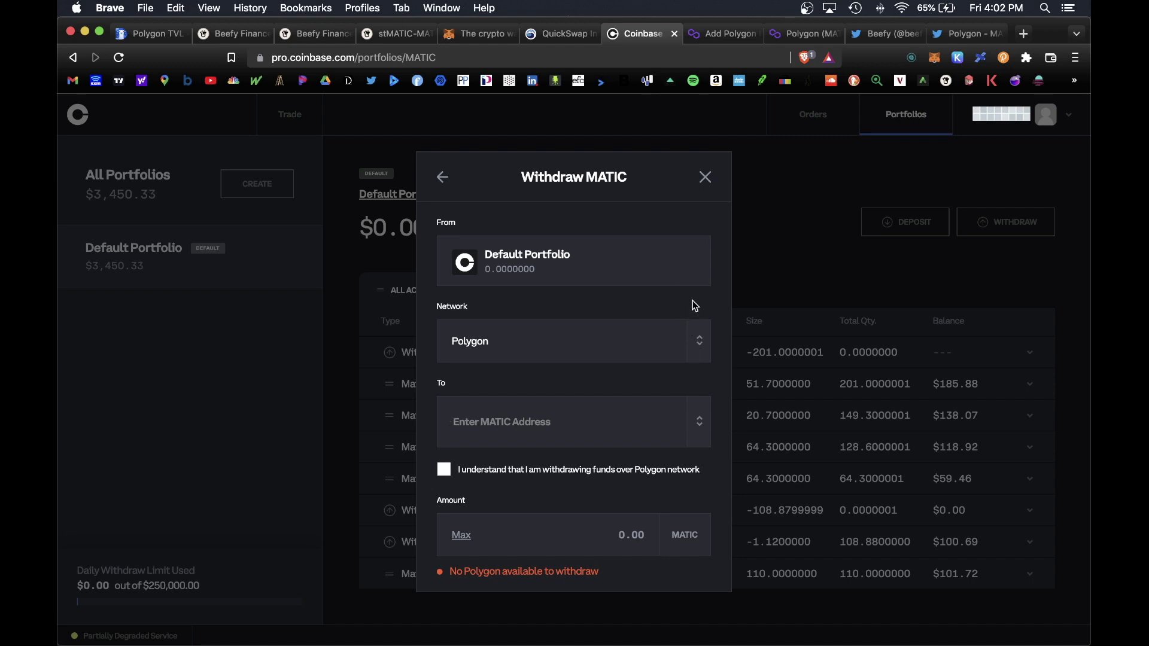
Set Coinbase Pro's MATIC withdrawal network to Polygon, select the To field, then return to MetaMask
left_click(694, 339)
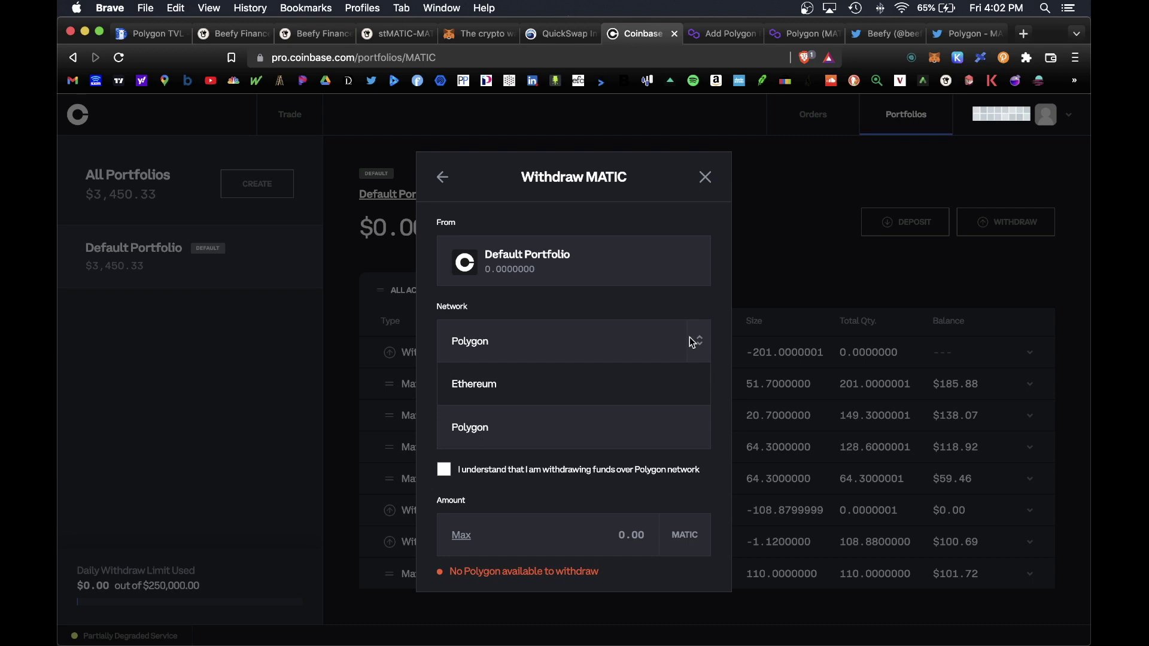
left_click(569, 439)
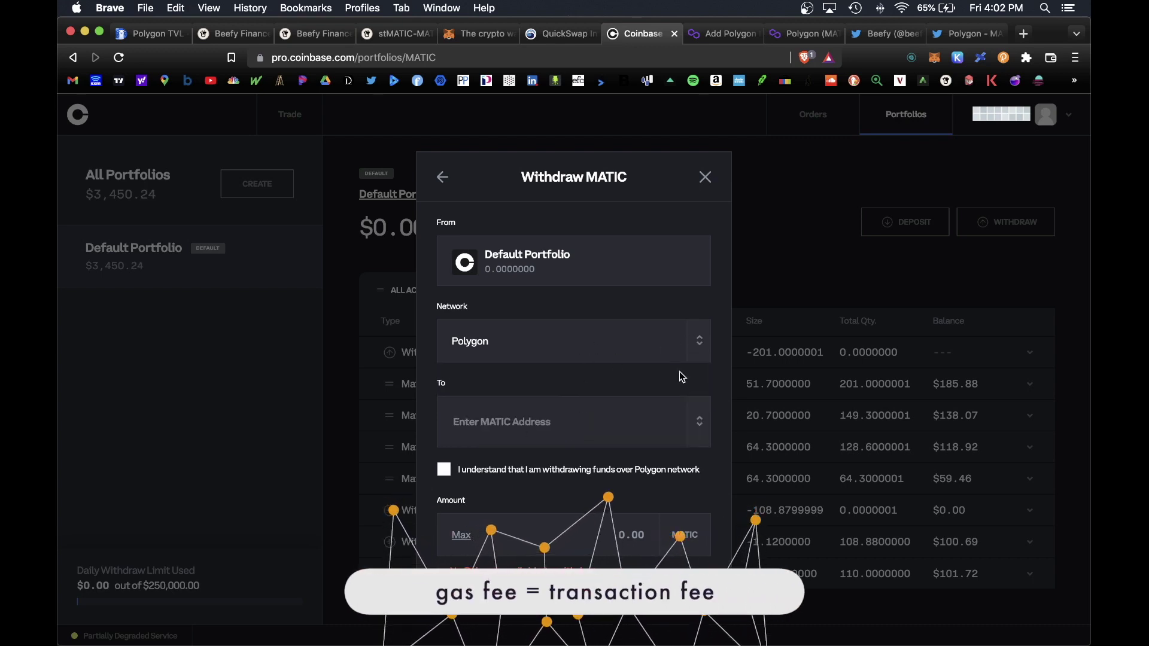
left_click(696, 358)
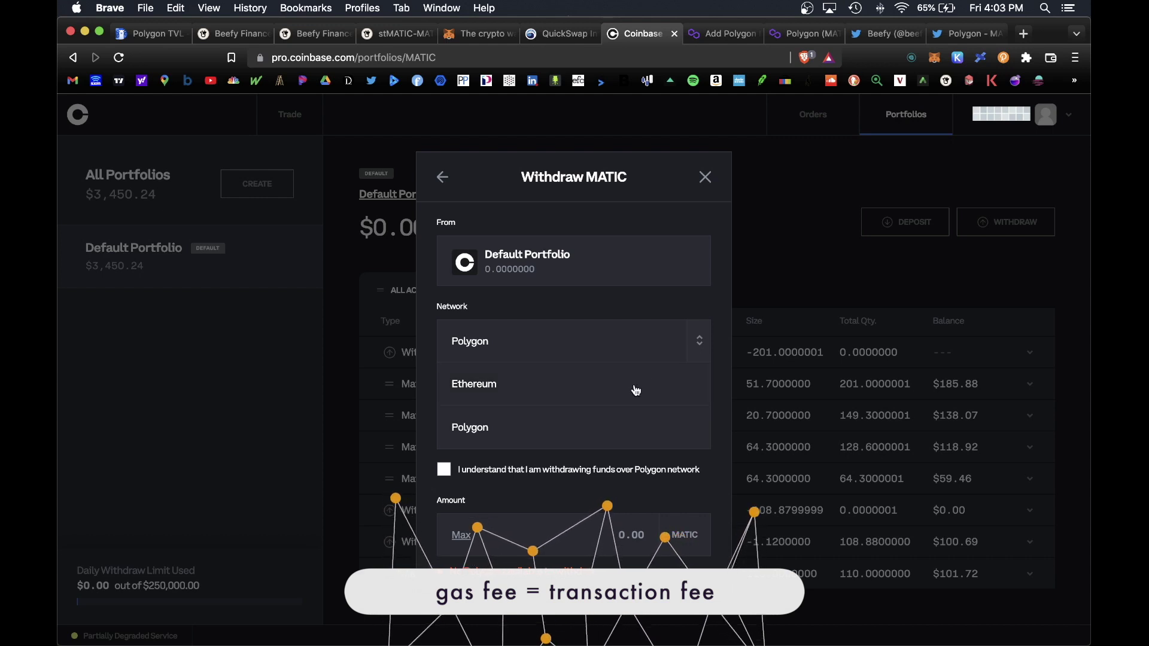
left_click(517, 438)
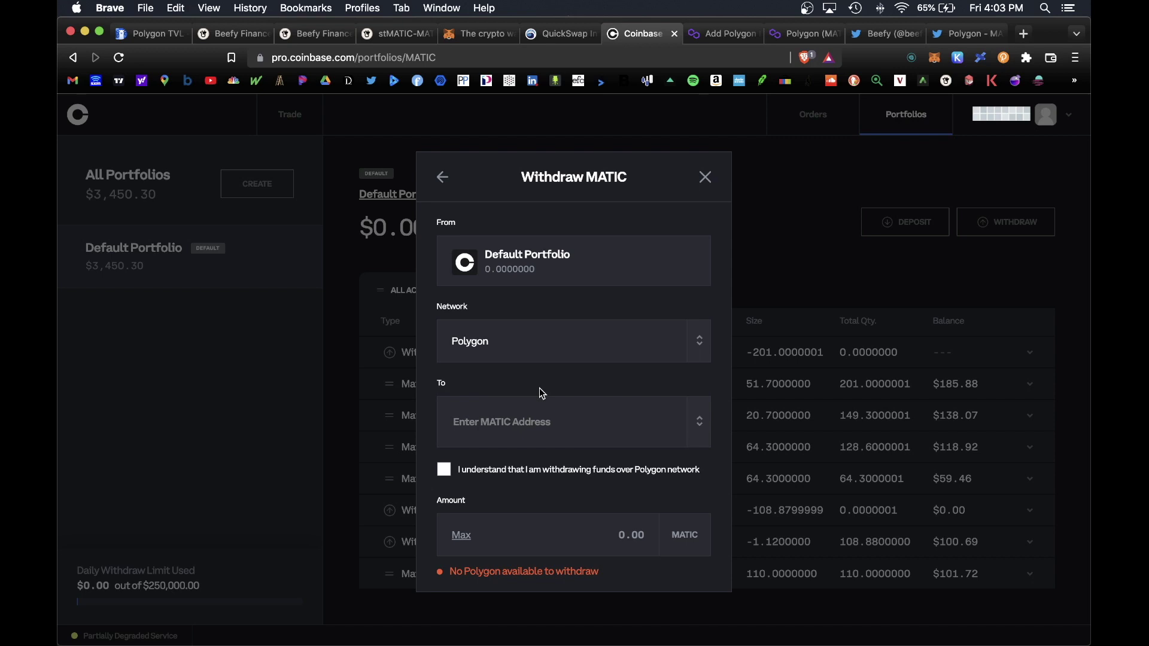
left_click(513, 415)
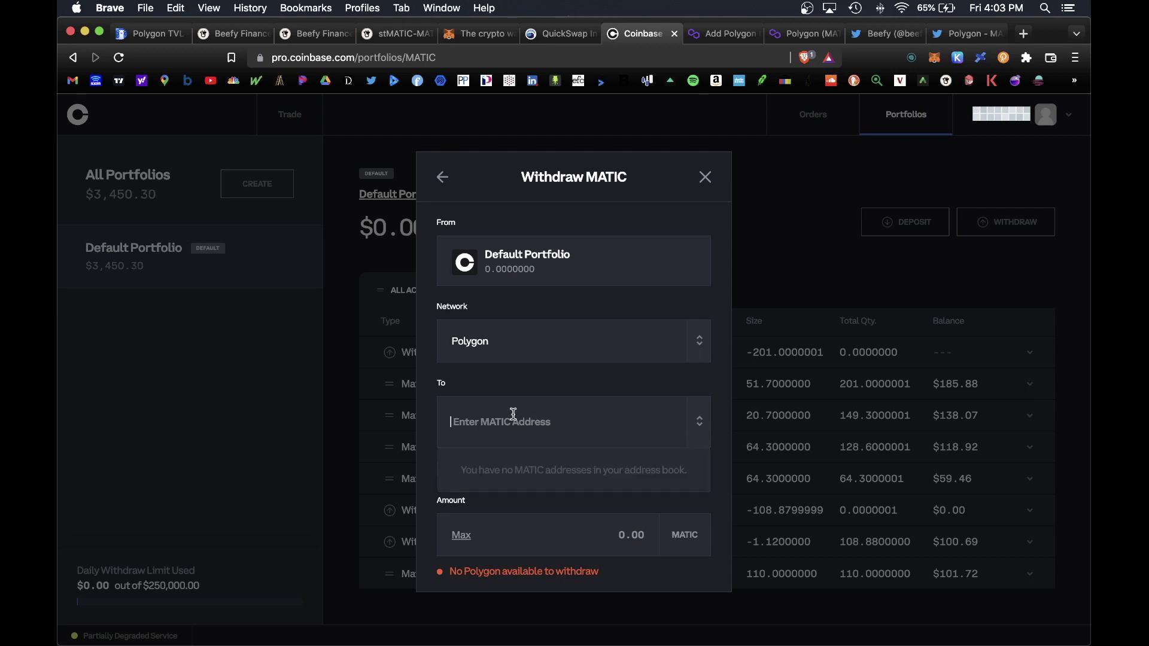
left_click(479, 34)
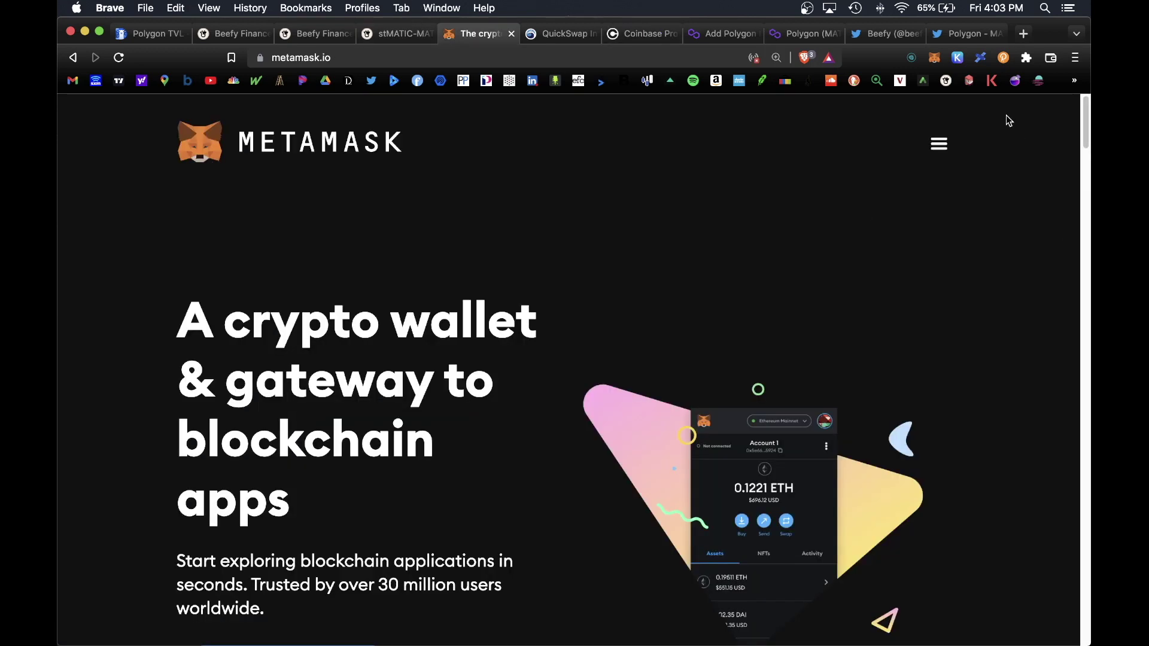
Confirm MetaMask is on Matic Mainnet, then go to the Add Polygon Network guide
left_click(935, 58)
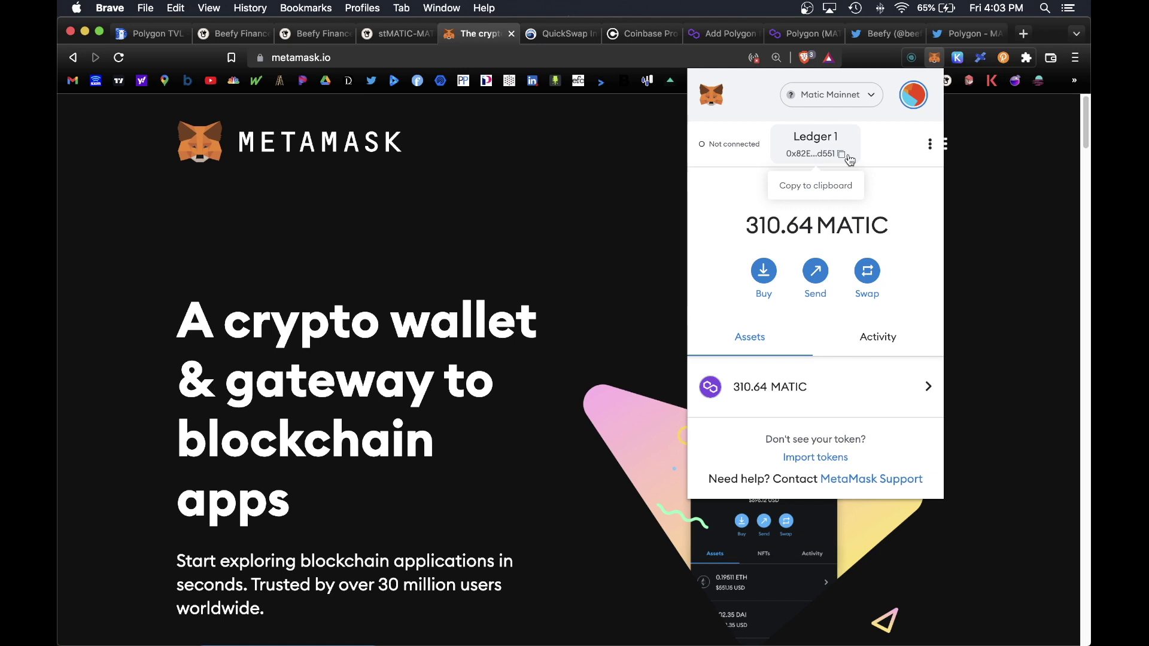
left_click(871, 95)
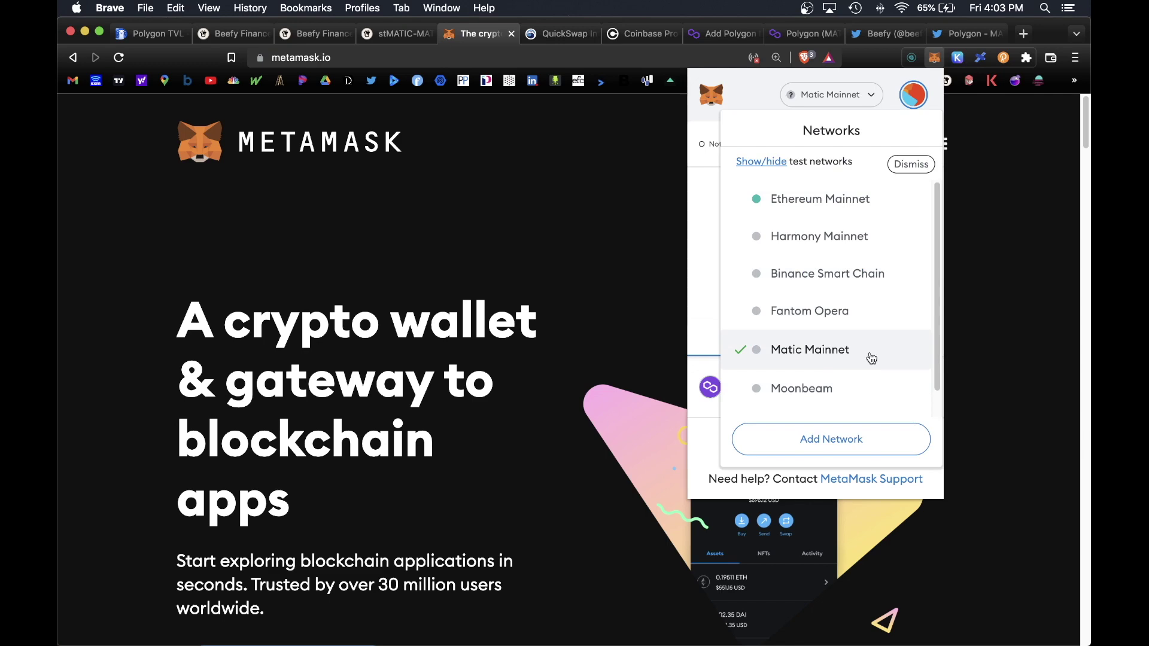
key("super+8")
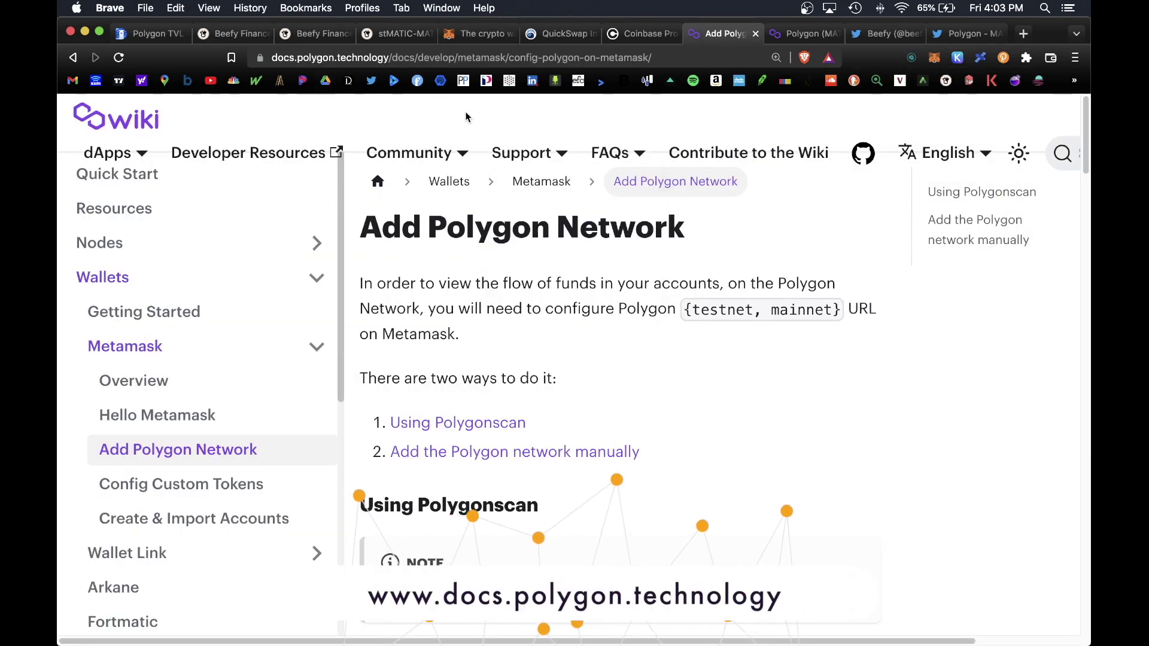
Scroll to the manual Polygon Mainnet settings (chain ID 137, MATIC), then open Polygonscan
scroll(682, 395, "down", 5)
scroll(732, 353, "down", 15)
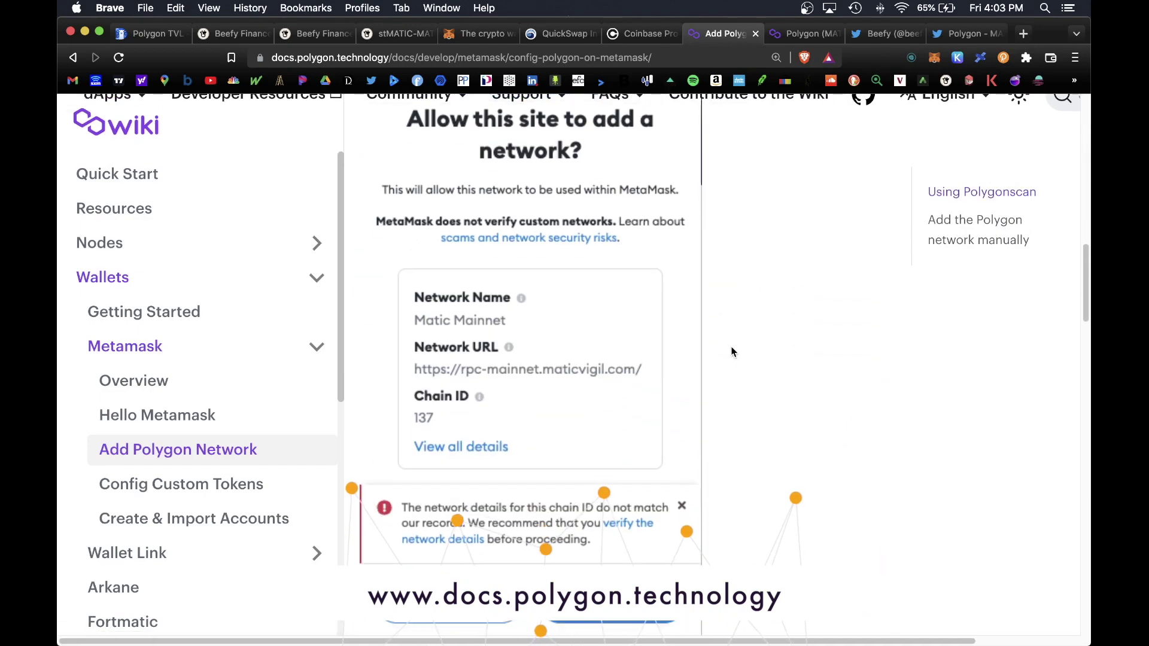
scroll(732, 353, "down", 10)
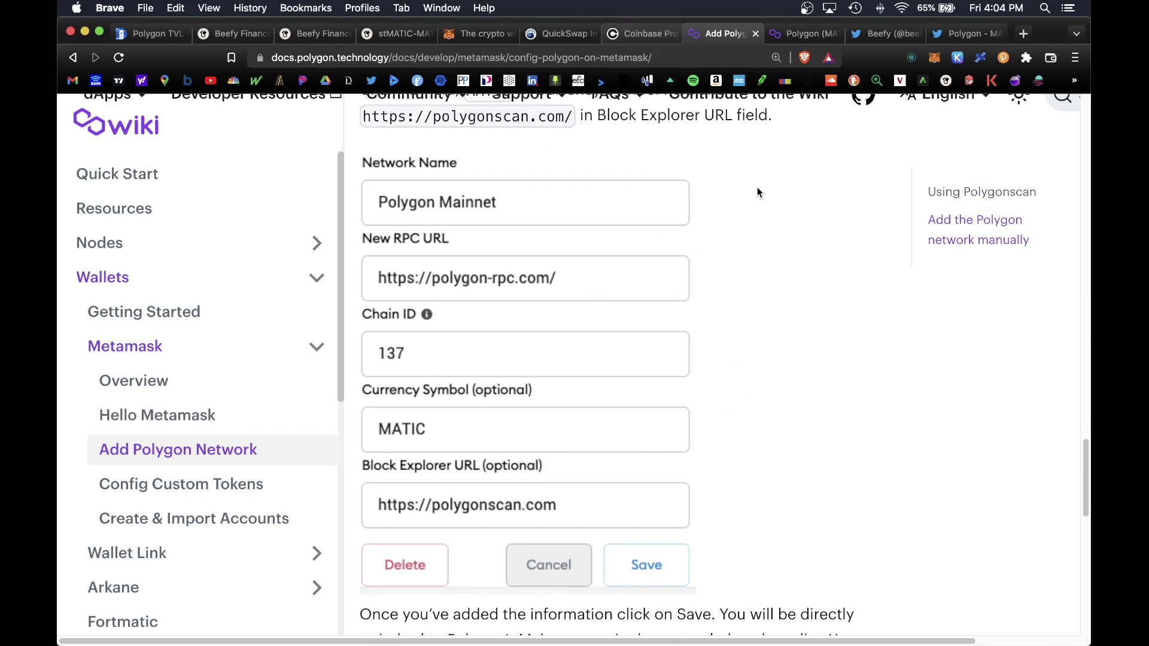
left_click(798, 33)
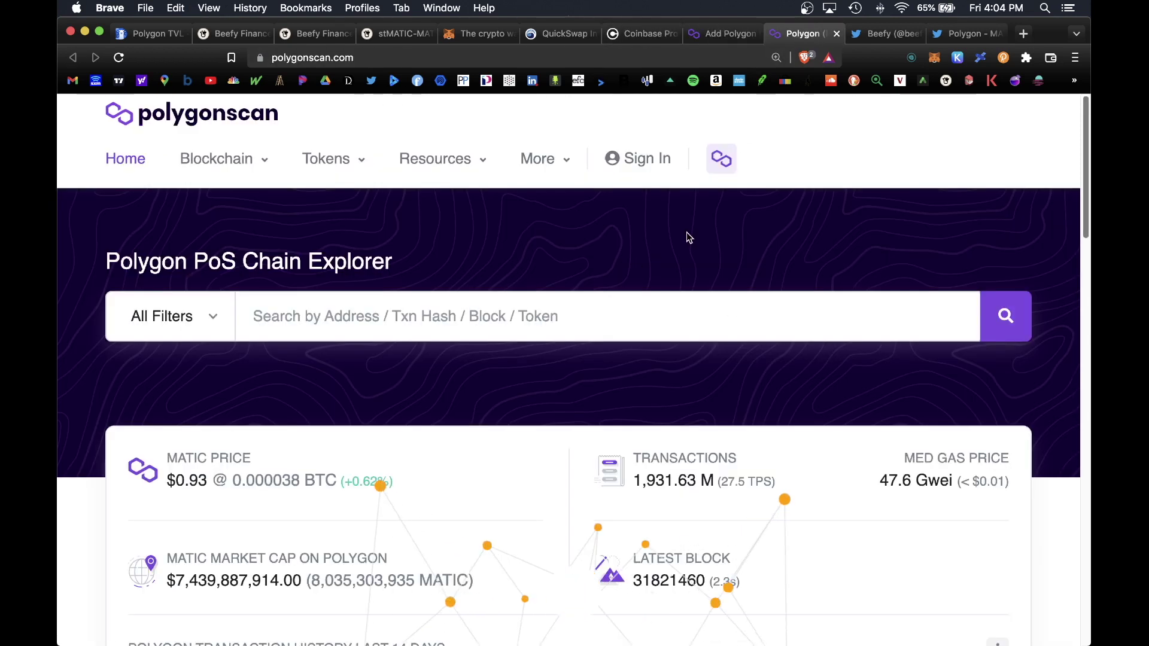
Keep the wallet on Matic Mainnet with 310.64 MATIC, then return to the Beefy Finance tab
scroll(657, 258, "down", 20)
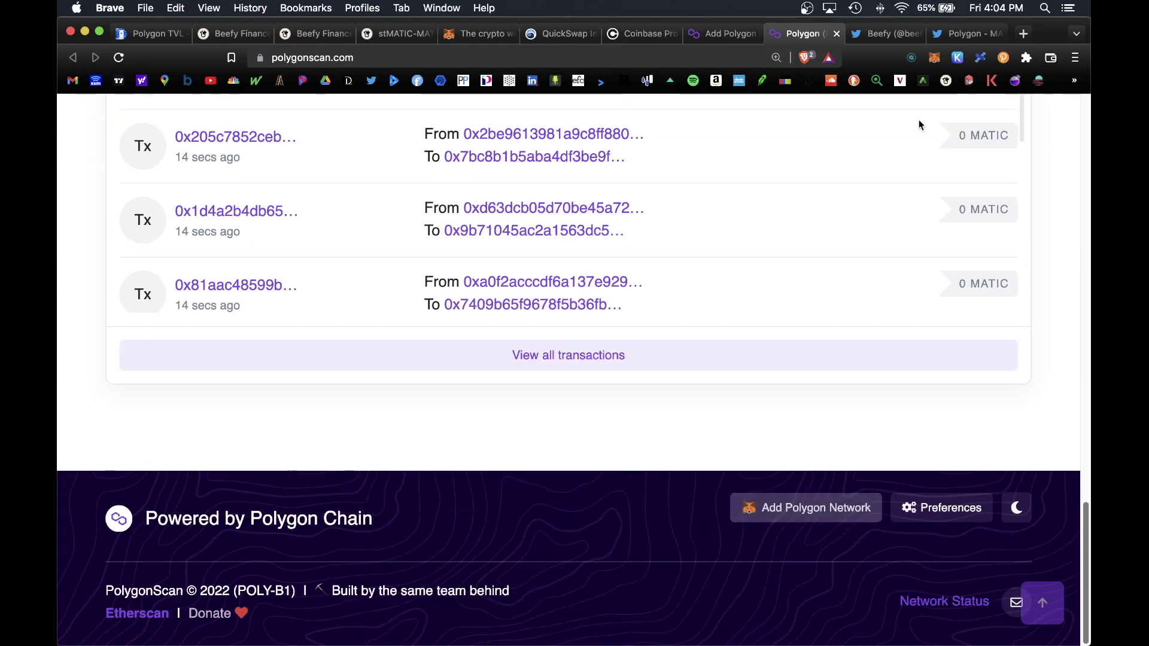
left_click(935, 58)
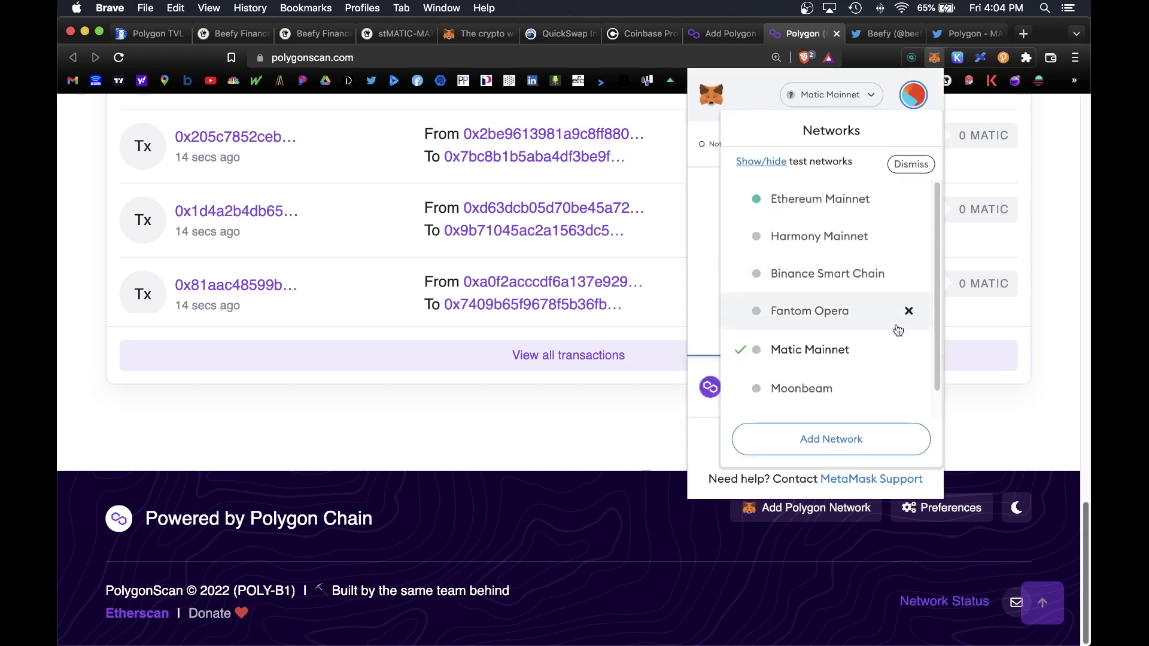
left_click(849, 353)
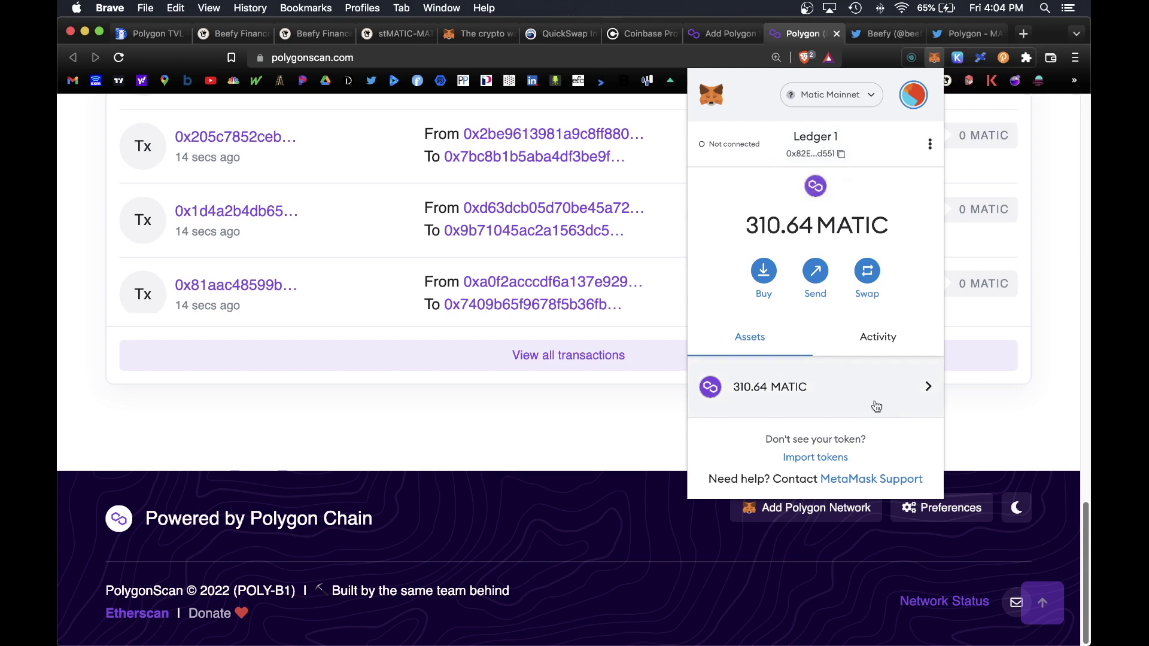
left_click(213, 37)
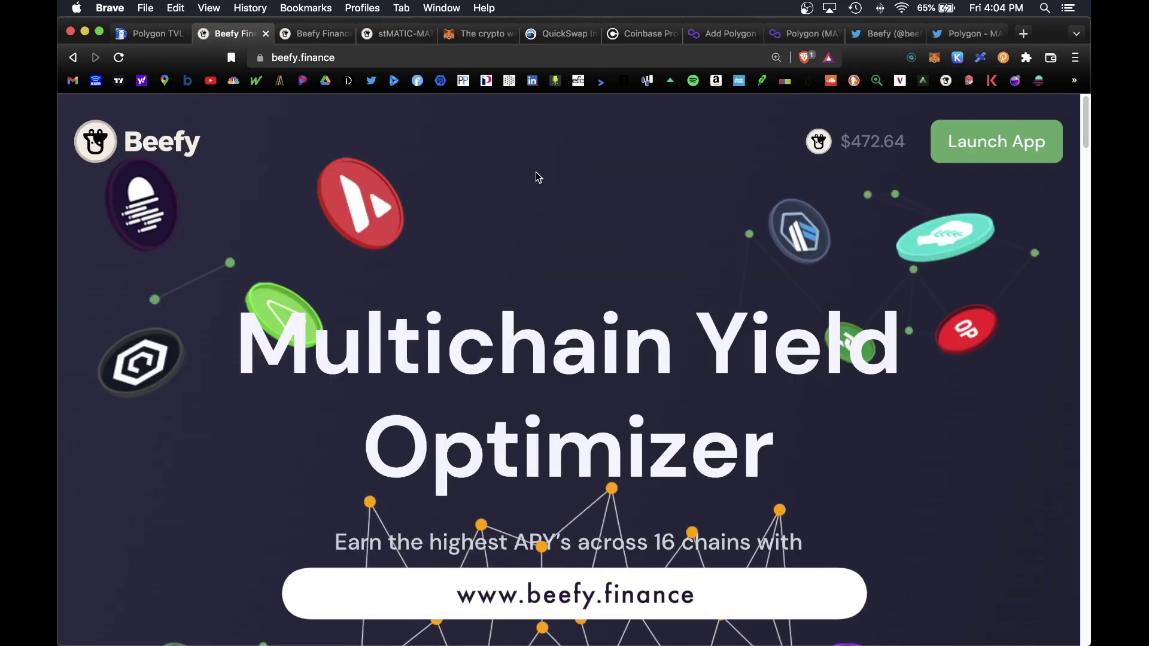
Launch the Beefy app and connect MetaMask, showing $43.02 deposited on Polygon
left_click(1060, 132)
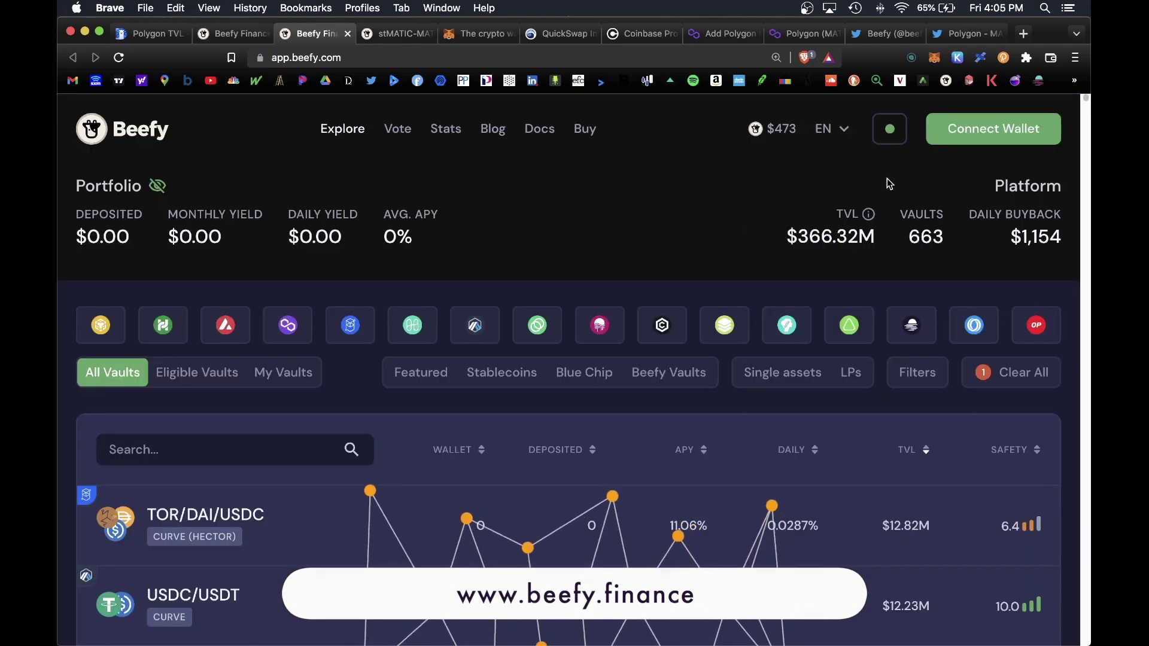
left_click(1000, 132)
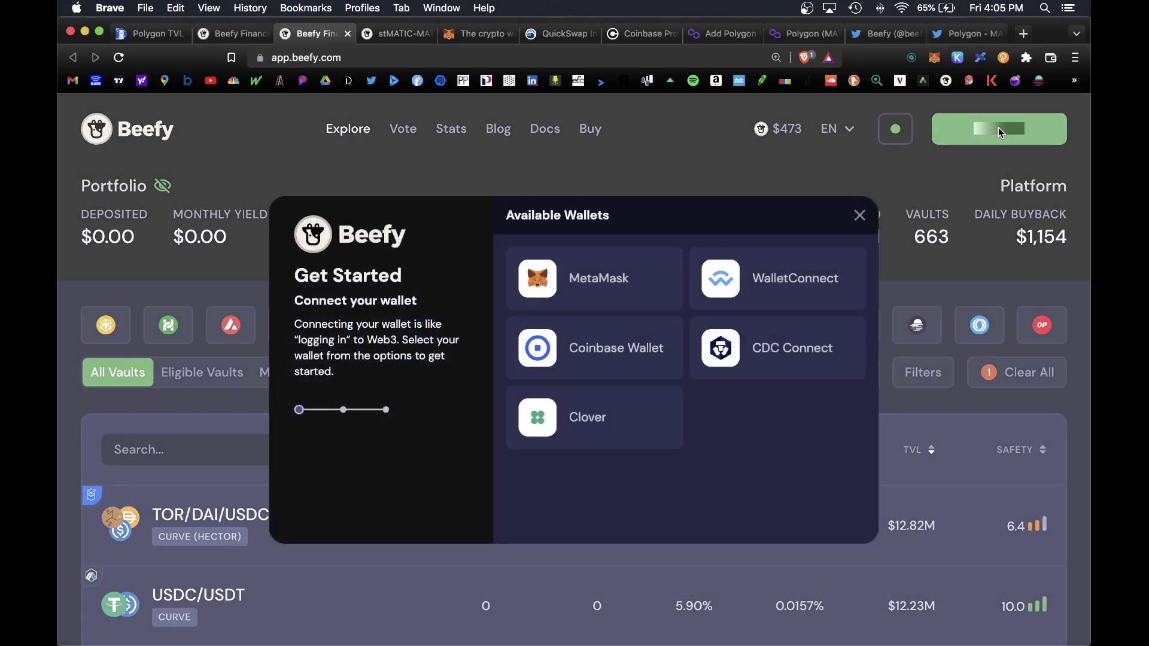
left_click(619, 281)
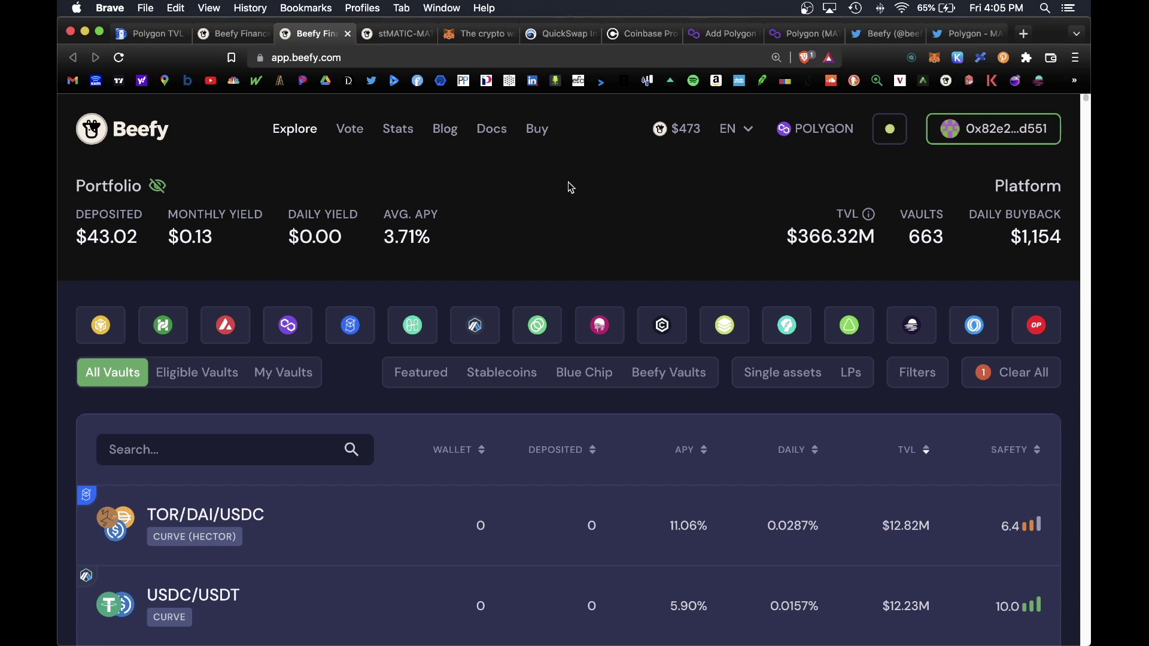
Filter the vault list to Polygon and sort by TVL, largest first
left_click(287, 326)
scroll(583, 218, "down", 2)
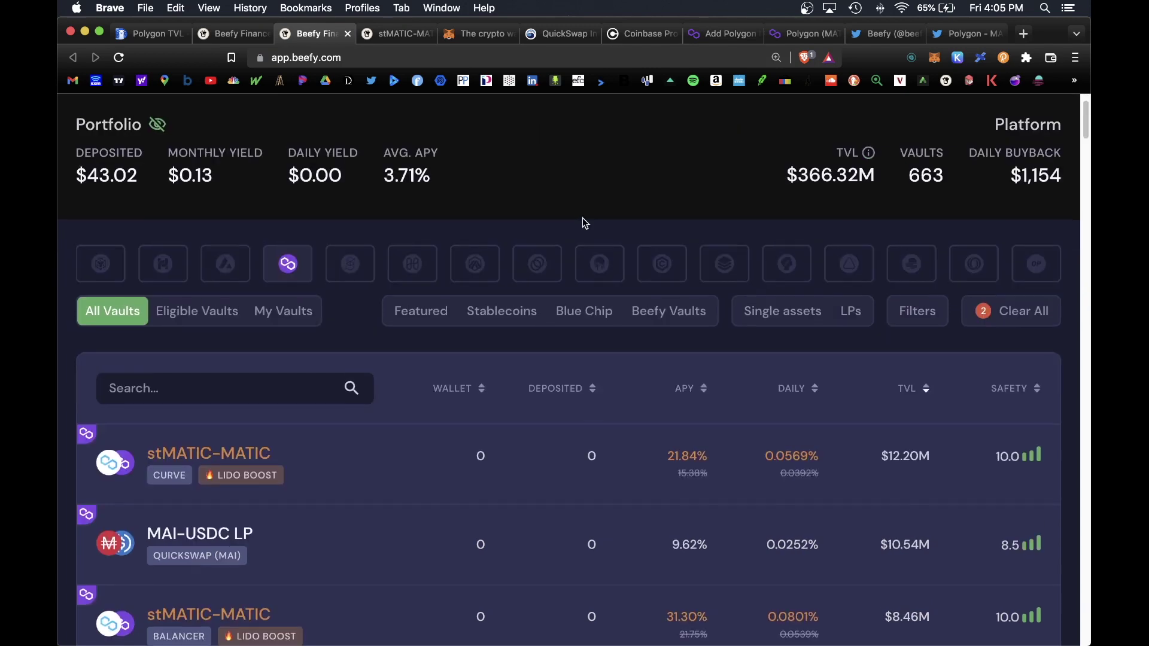
scroll(583, 218, "down", 3)
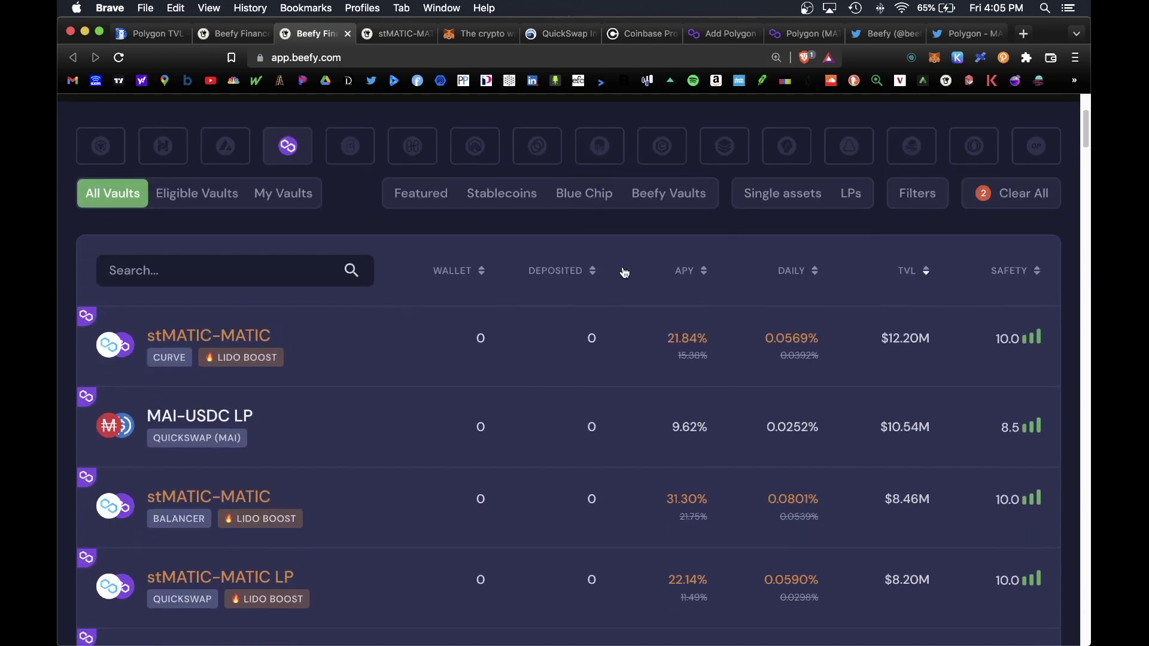
left_click(909, 276)
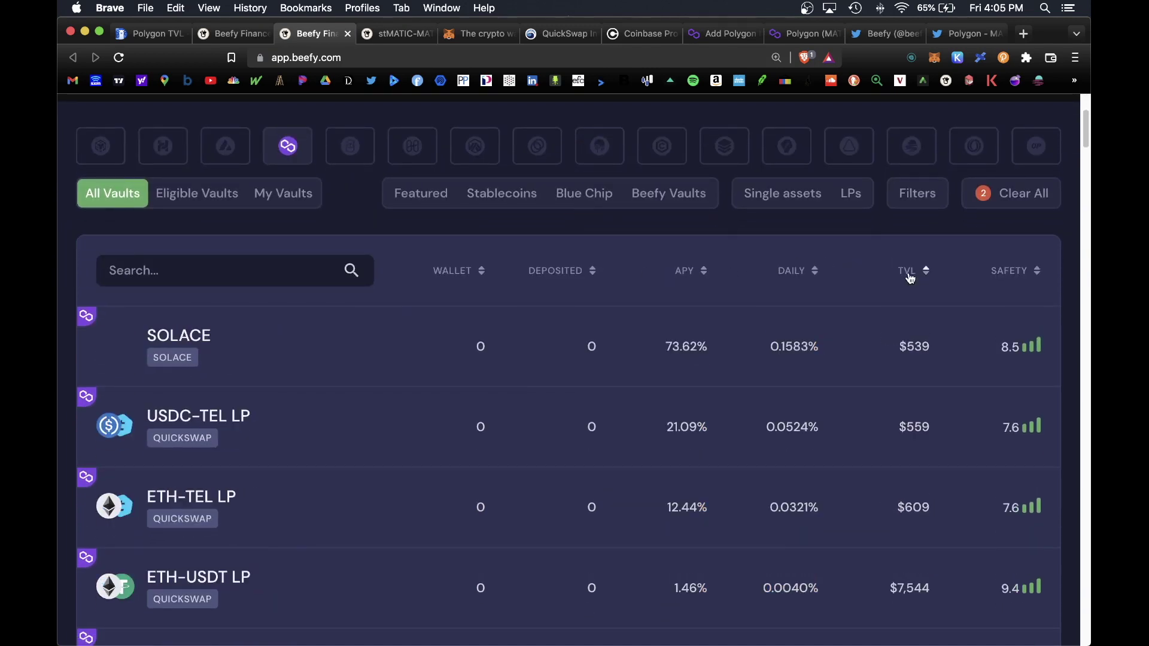
left_click(916, 274)
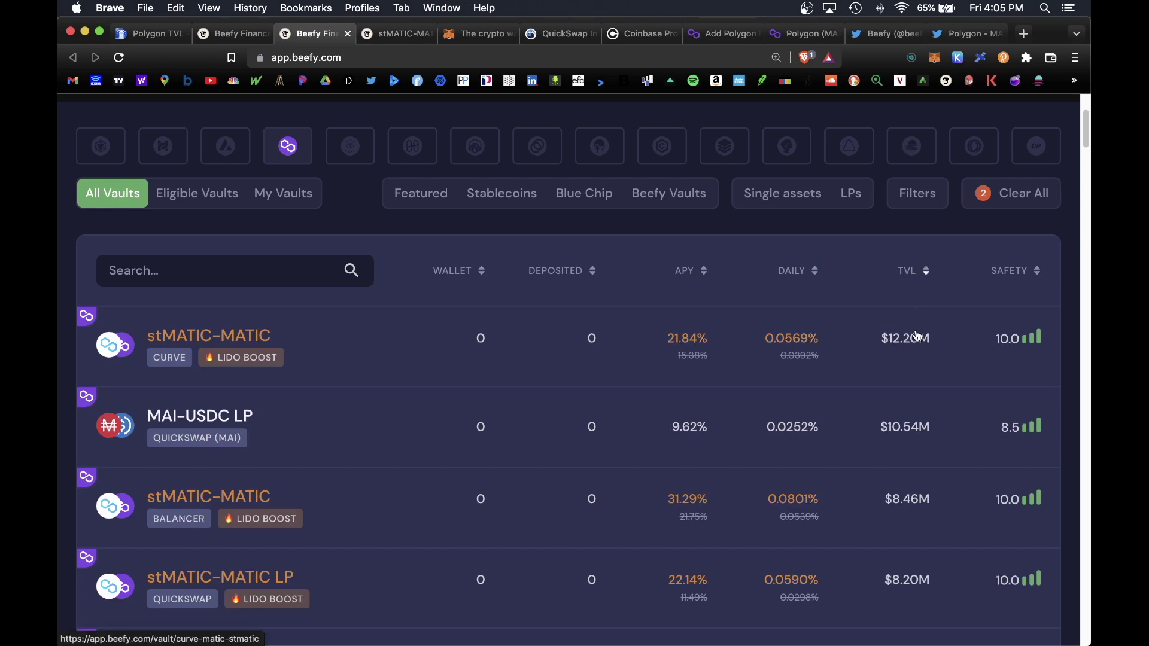
Sort the Polygon vaults by APY, highest first, and browse the results
left_click(685, 274)
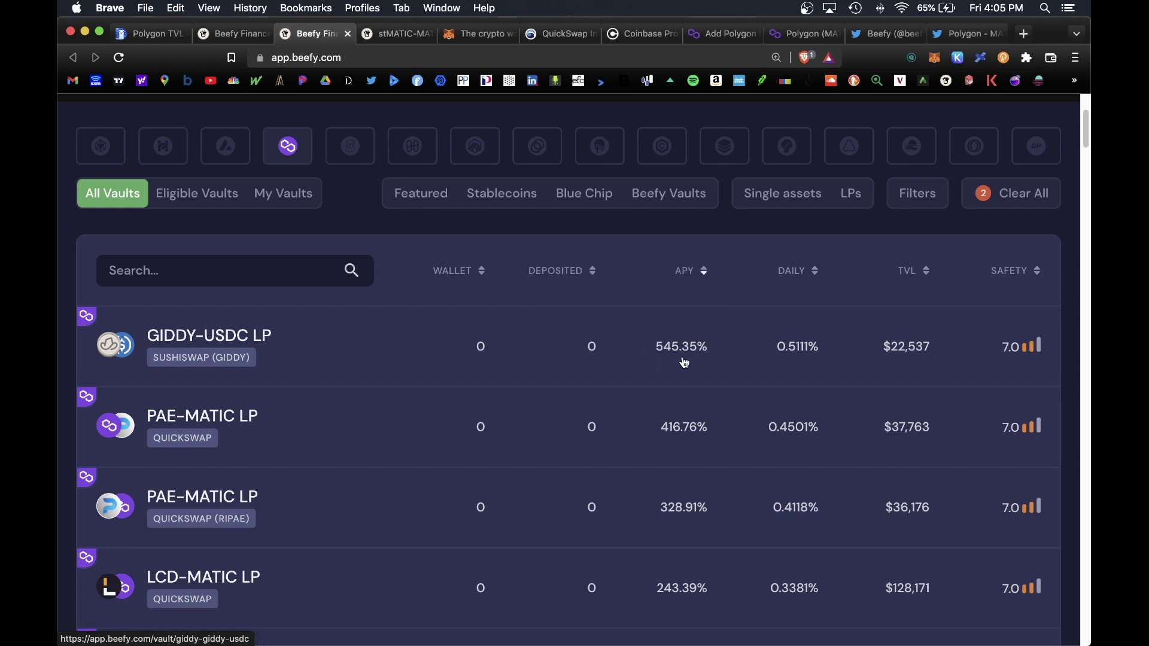
scroll(711, 329, "down", 10)
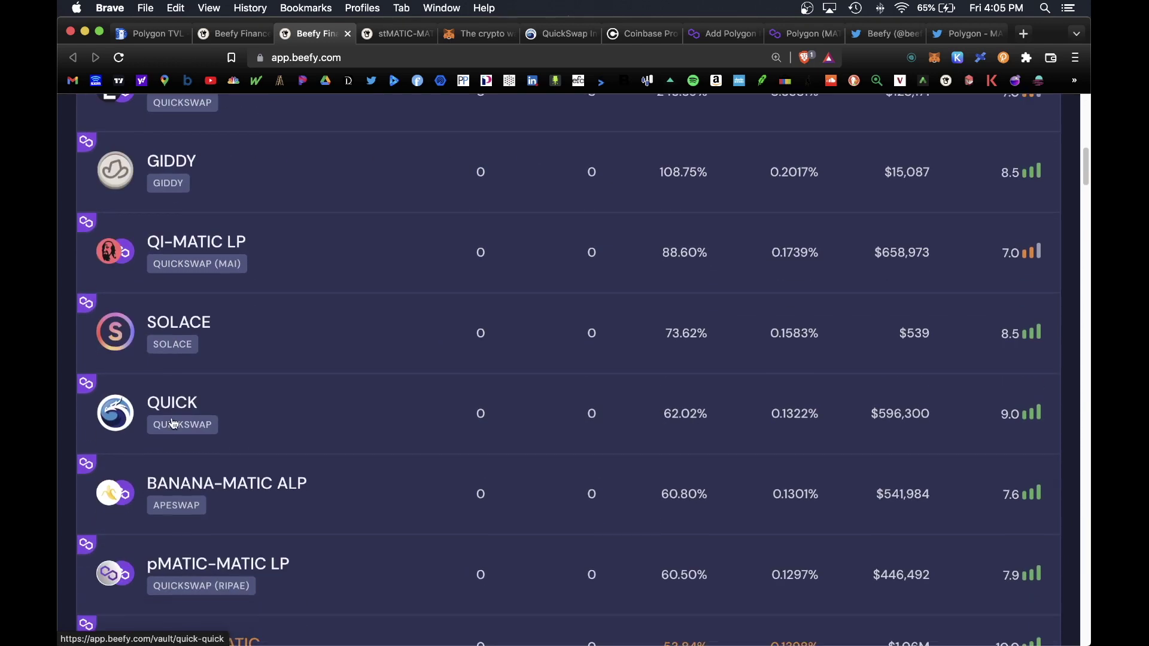
mouse_move(677, 426)
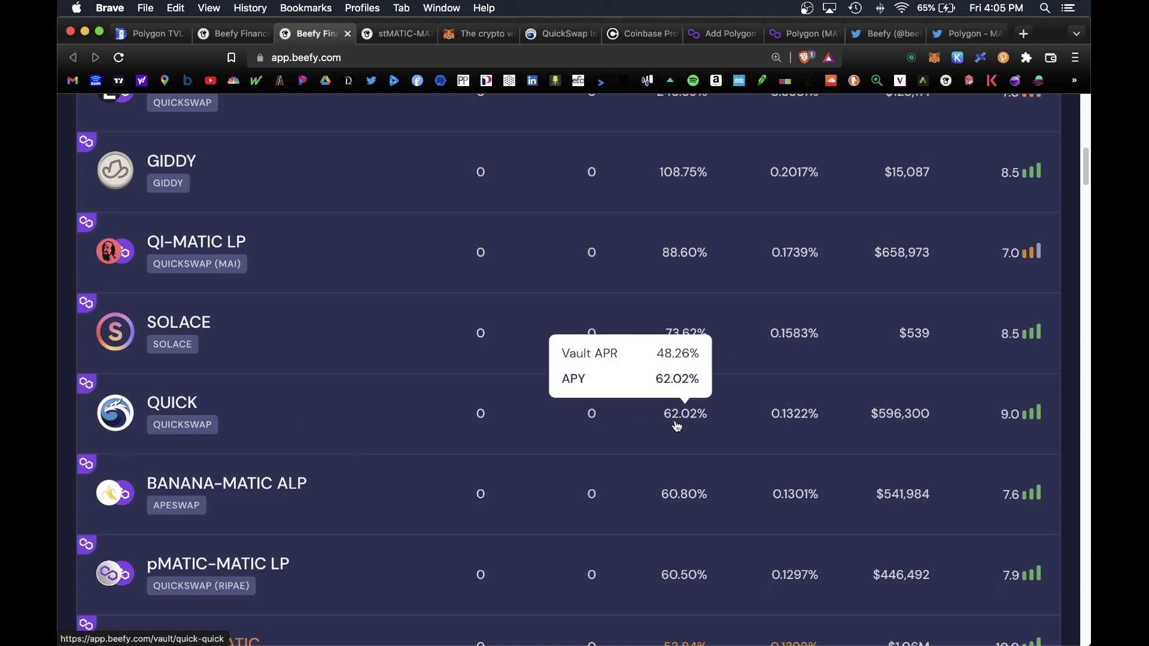
scroll(736, 413, "up", 15)
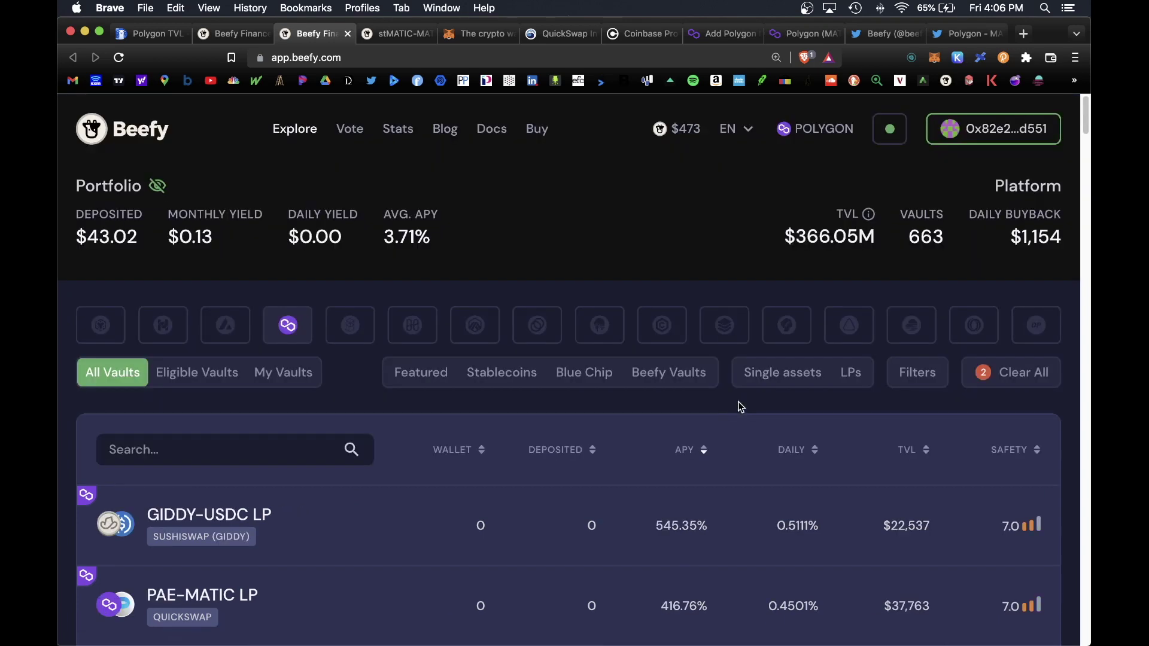
scroll(735, 434, "down", 3)
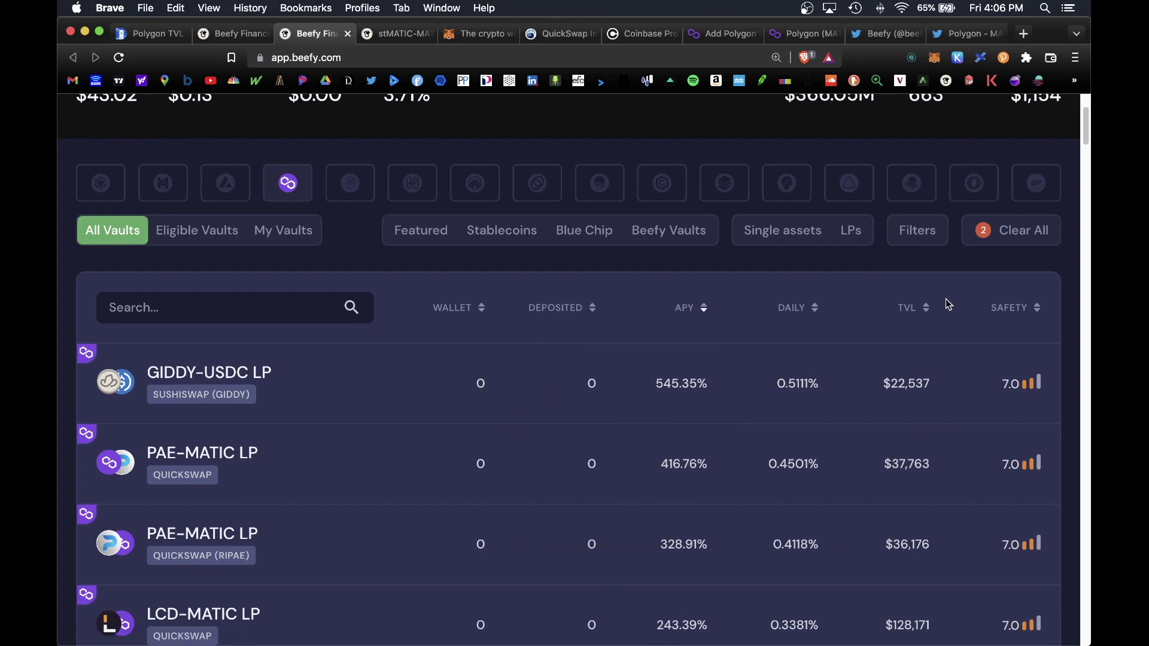
Re-sort by TVL and switch to the open stMATIC-MATIC LP vault page
left_click(910, 313)
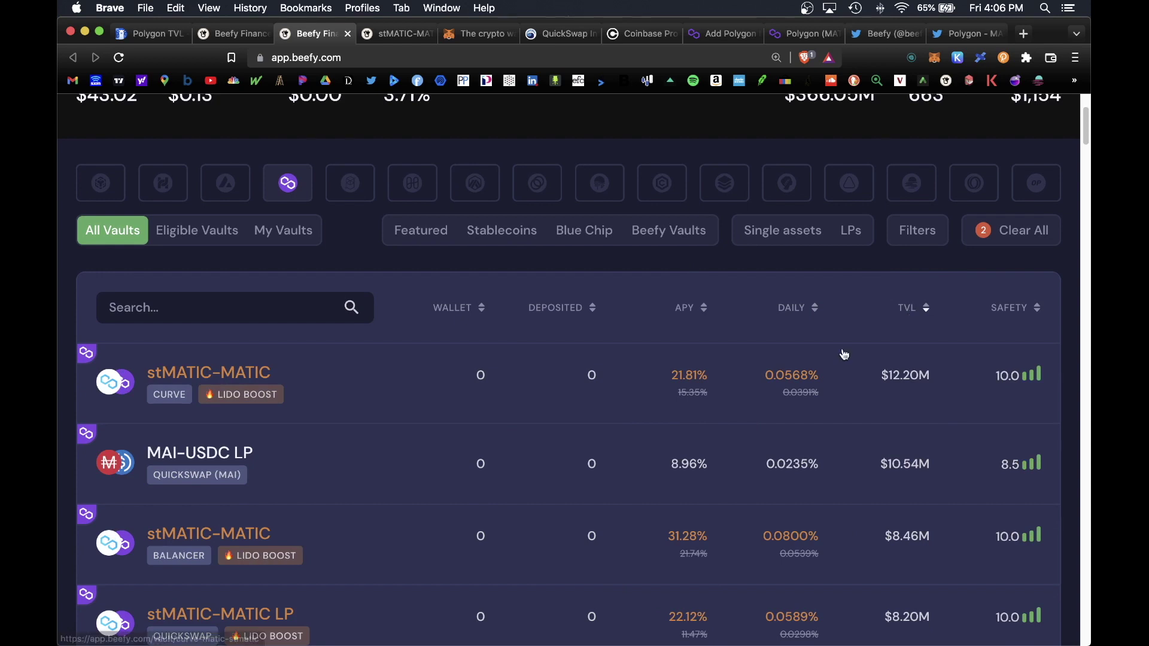
scroll(855, 356, "down", 2)
scroll(856, 356, "down", 1)
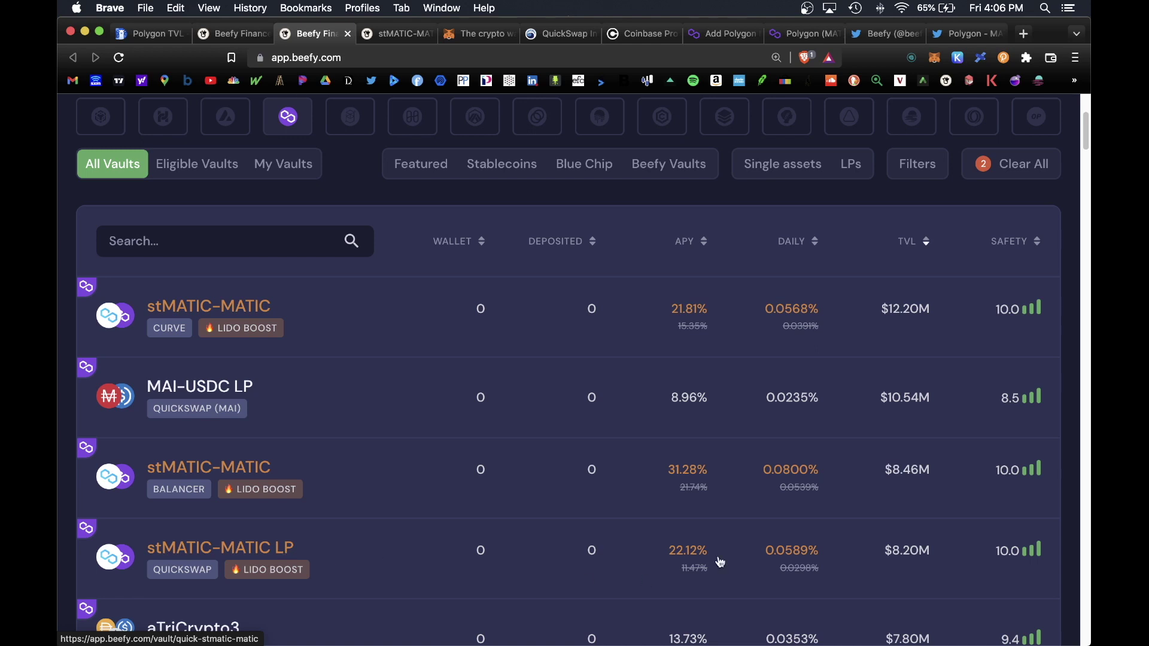
mouse_move(675, 570)
key("ctrl+Tab")
scroll(713, 245, "down", 5)
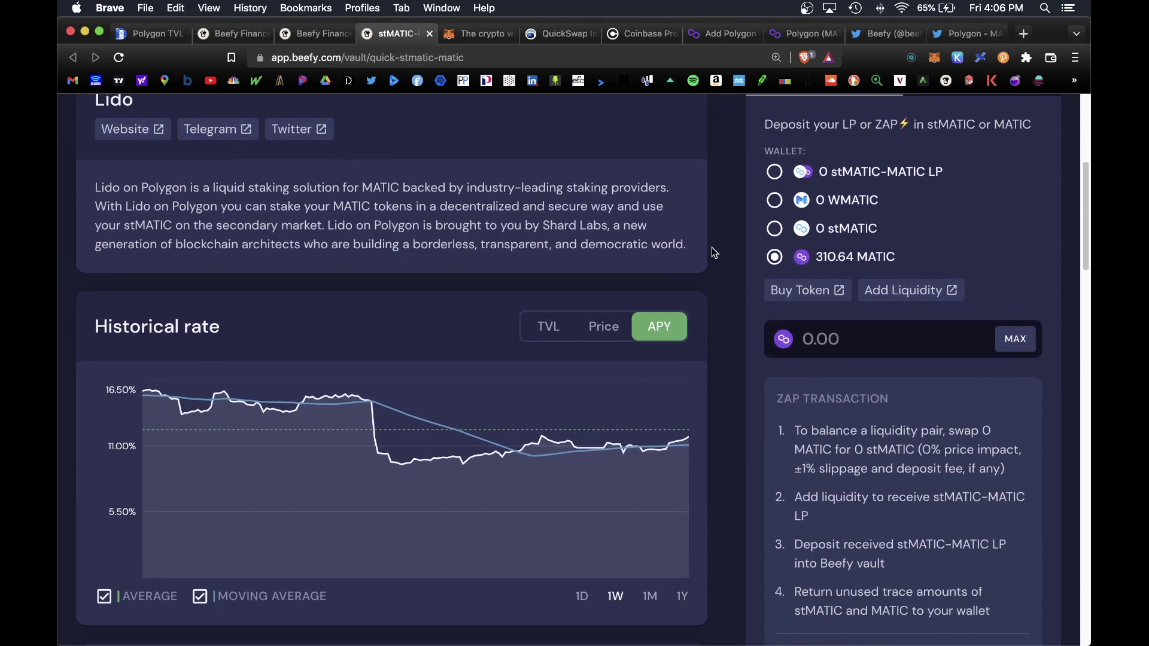
scroll(712, 250, "down", 2)
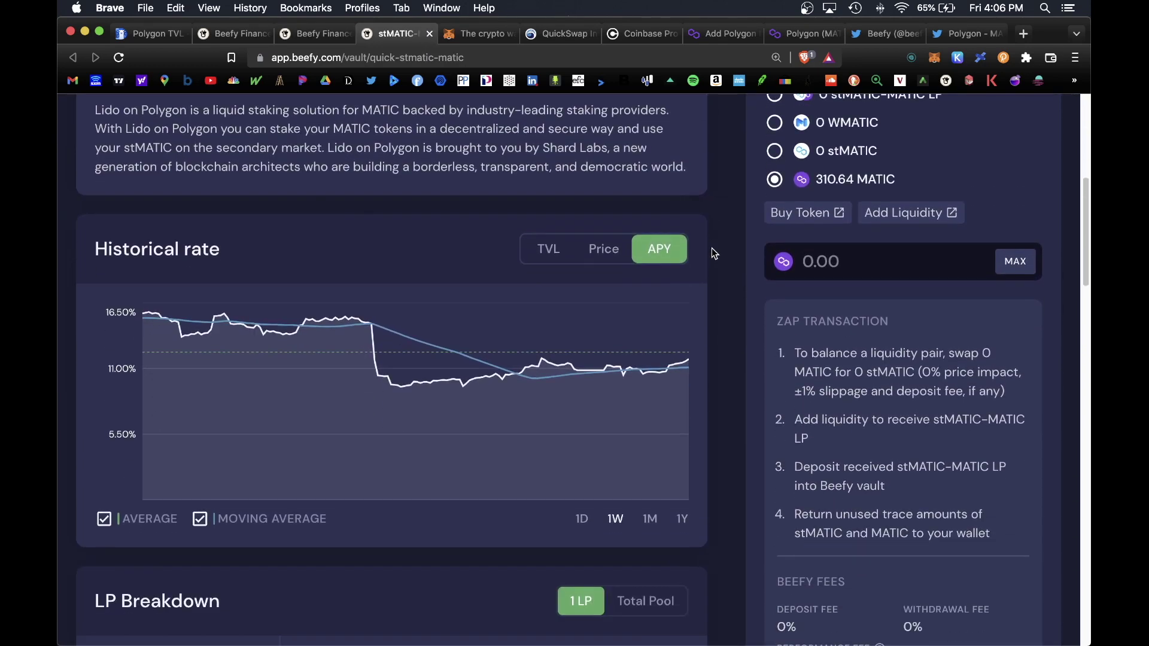
left_click(652, 521)
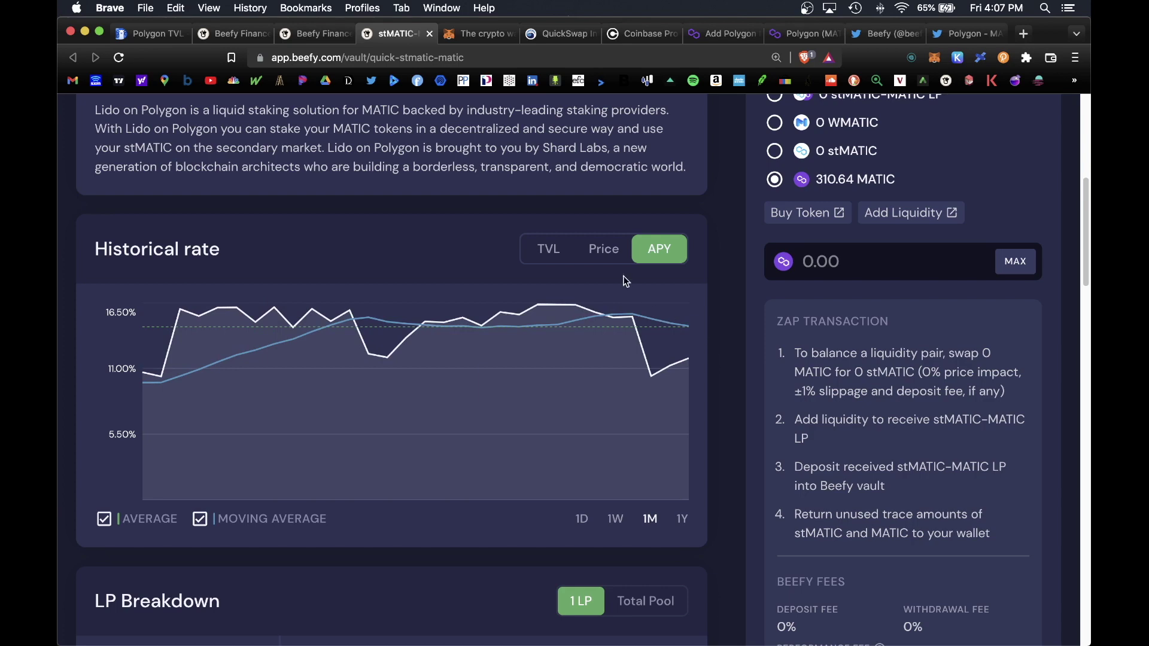
left_click(606, 257)
left_click(554, 254)
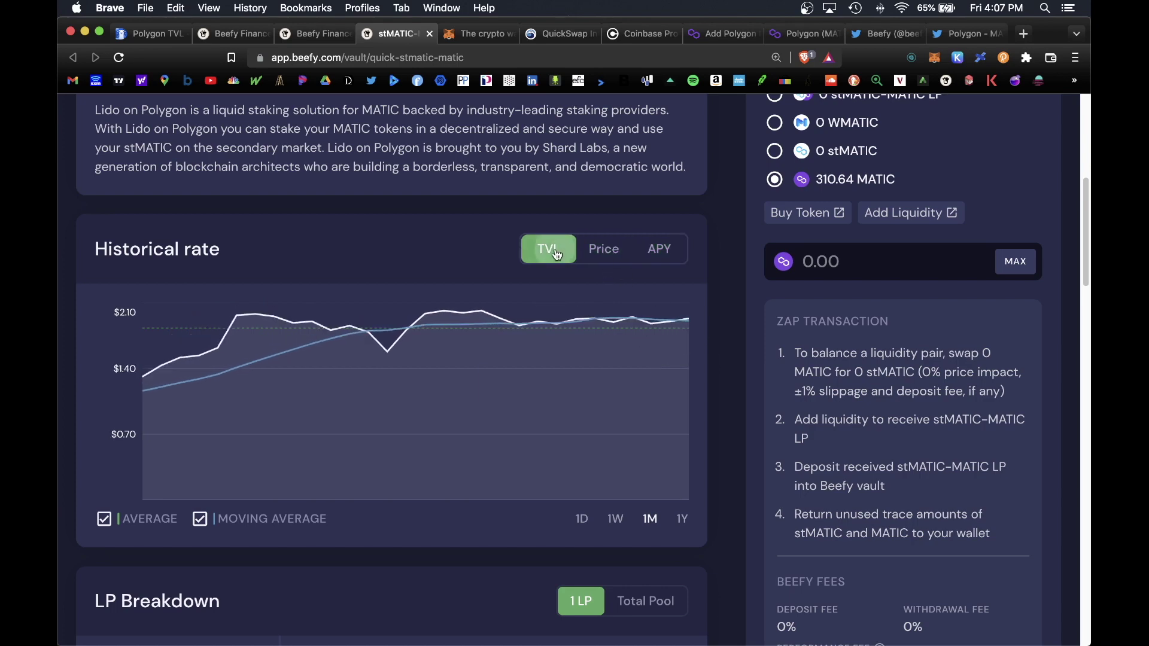
scroll(717, 312, "up", 5)
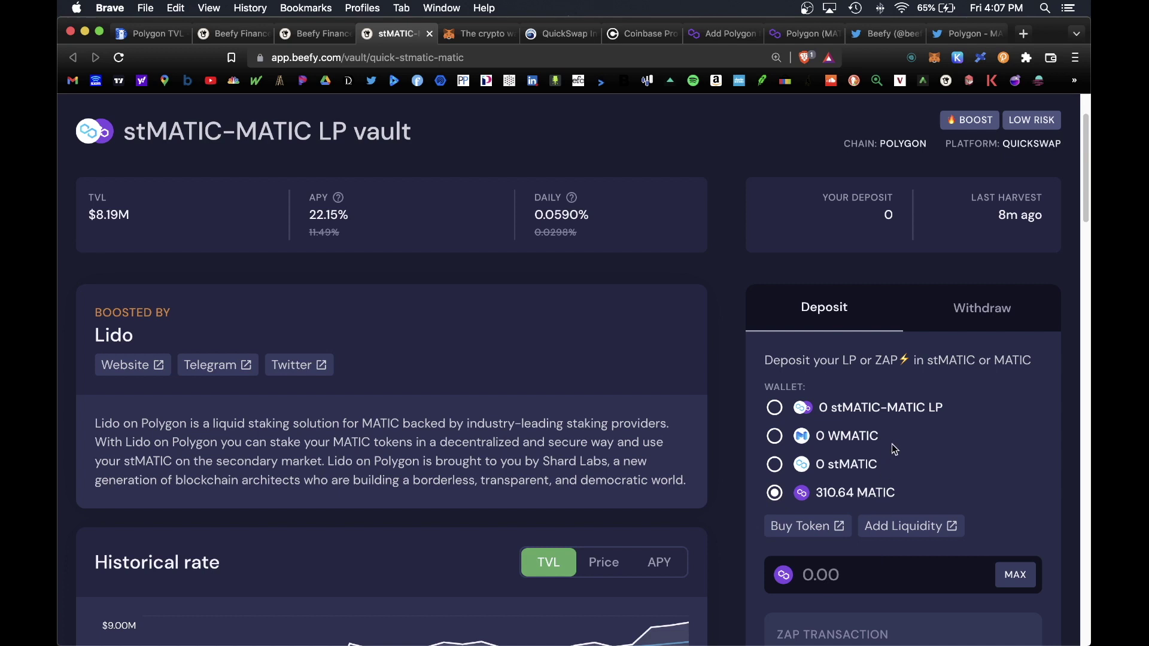
scroll(716, 387, "up", 1)
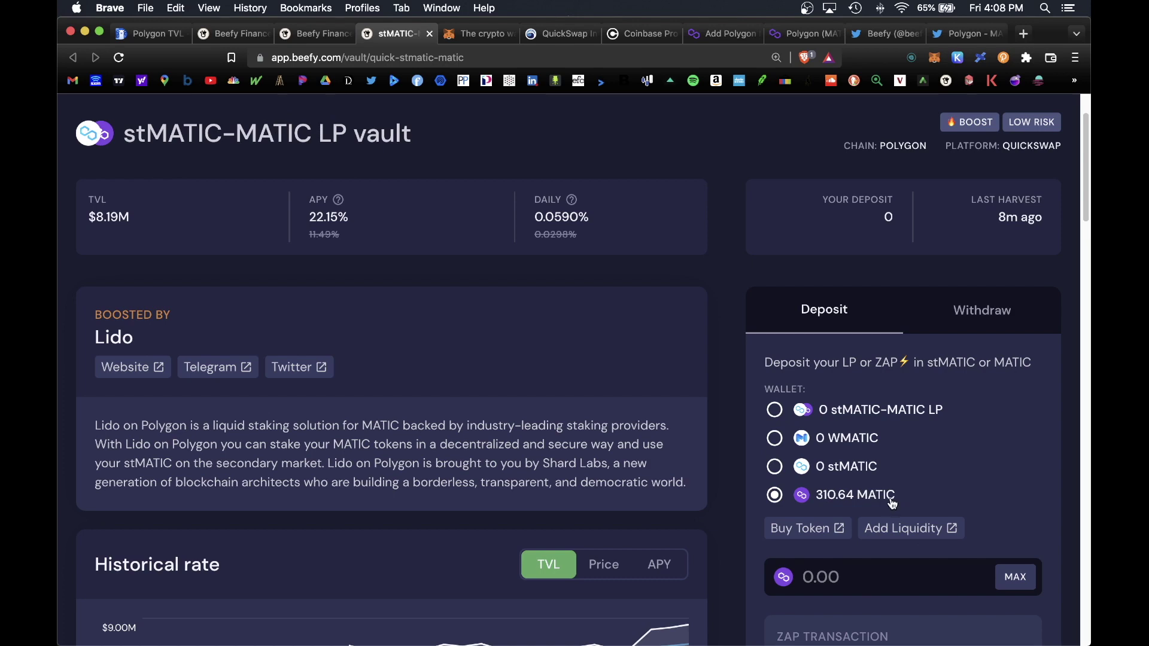
scroll(722, 362, "down", 10)
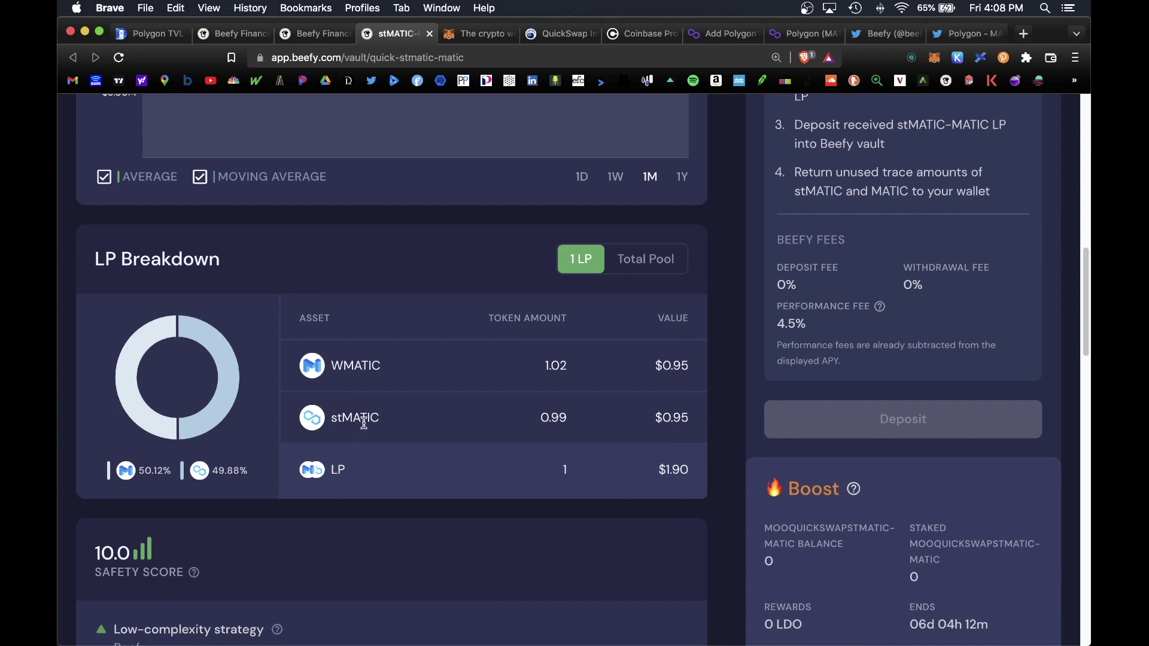
scroll(725, 338, "down", 5)
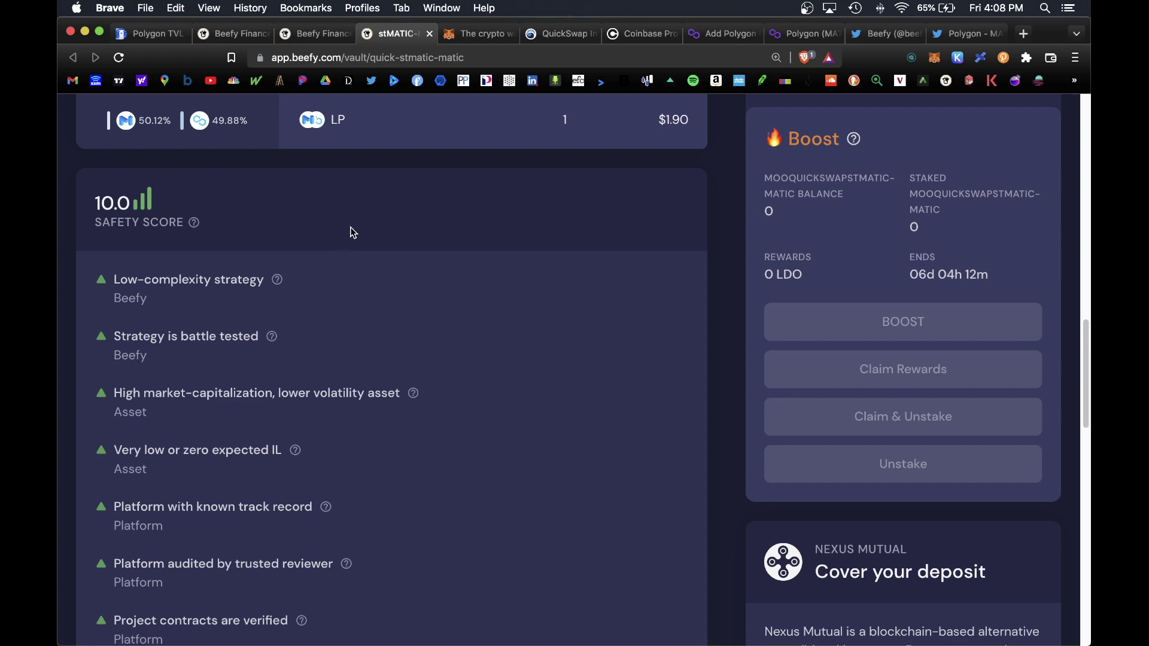
scroll(637, 286, "down", 5)
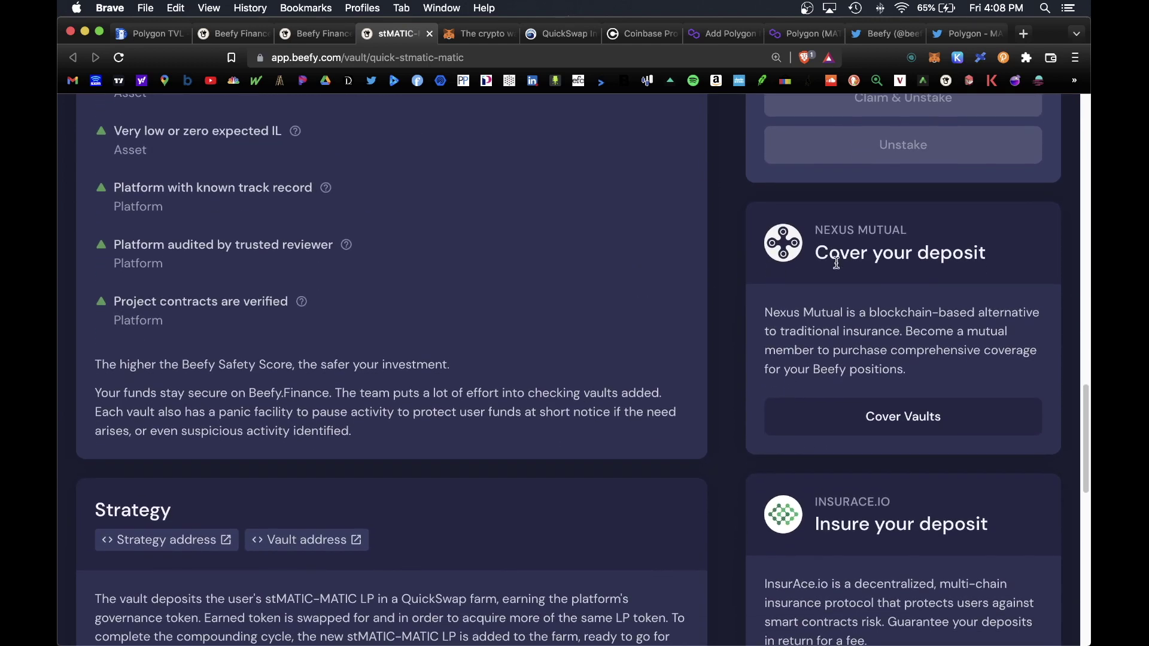
scroll(723, 293, "down", 3)
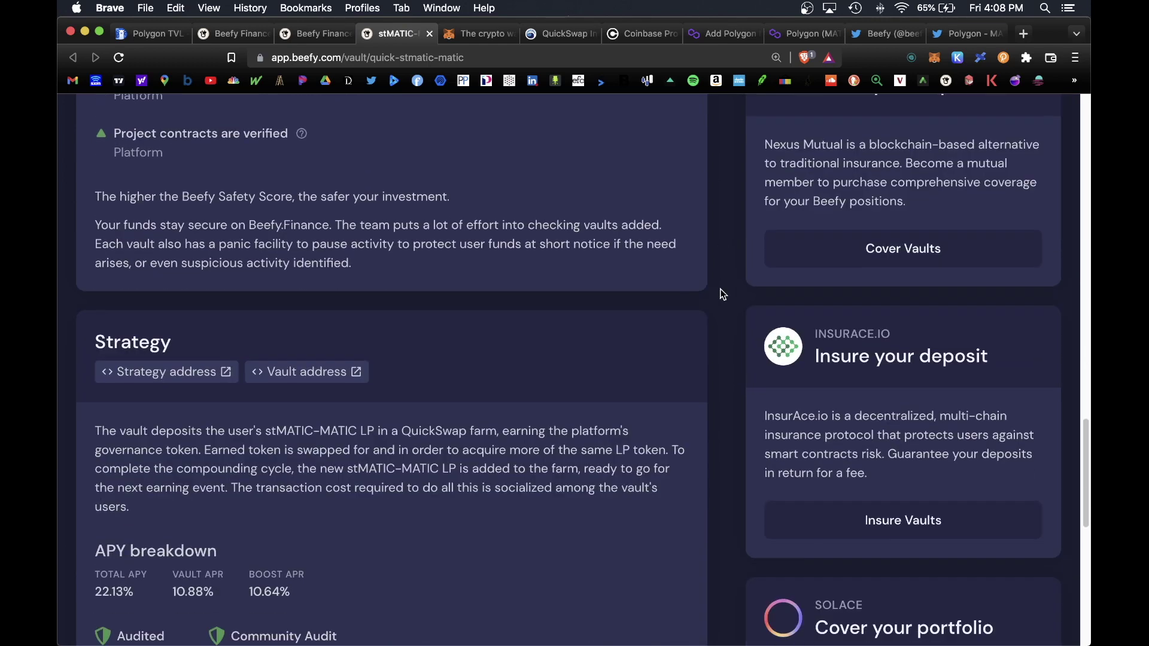
scroll(723, 294, "down", 2)
scroll(716, 316, "down", 3)
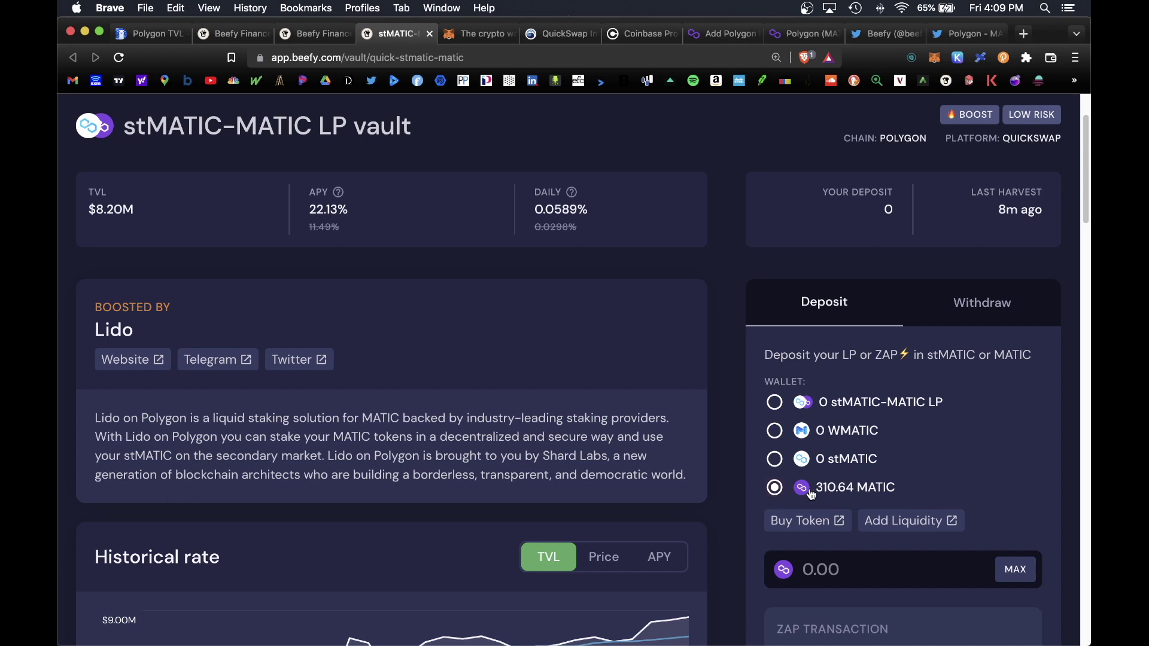
left_click(1026, 573)
Lower the zap deposit amount from 310.64 to 309 MATIC, leaving some for gas
scroll(1054, 508, "down", 10)
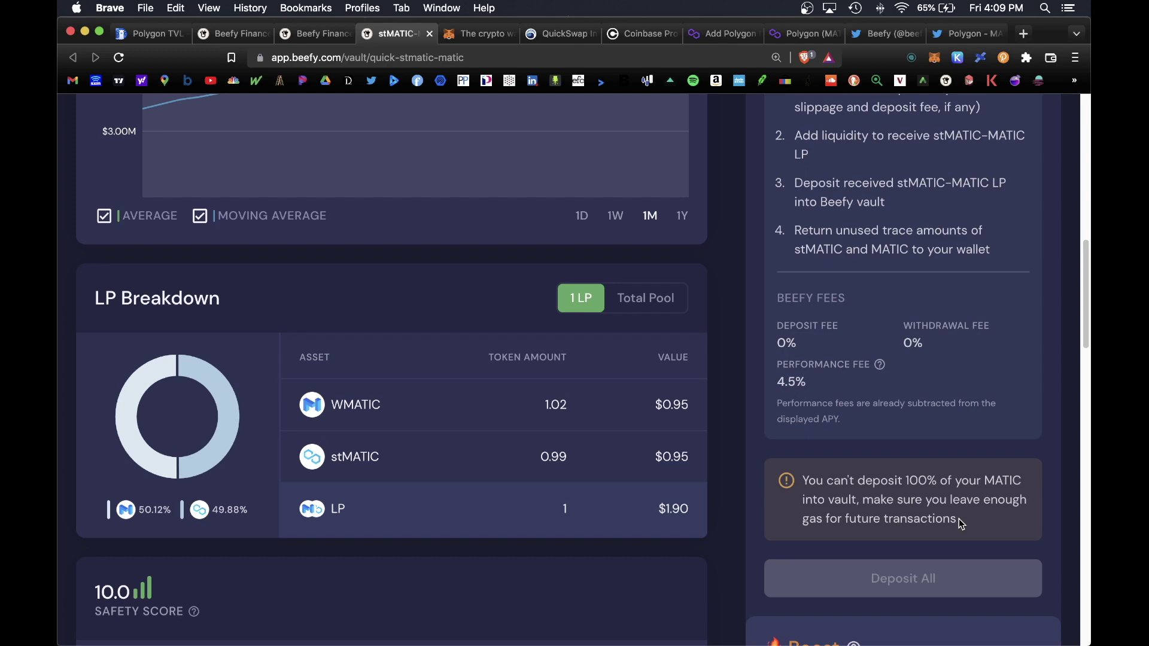
scroll(993, 497, "up", 5)
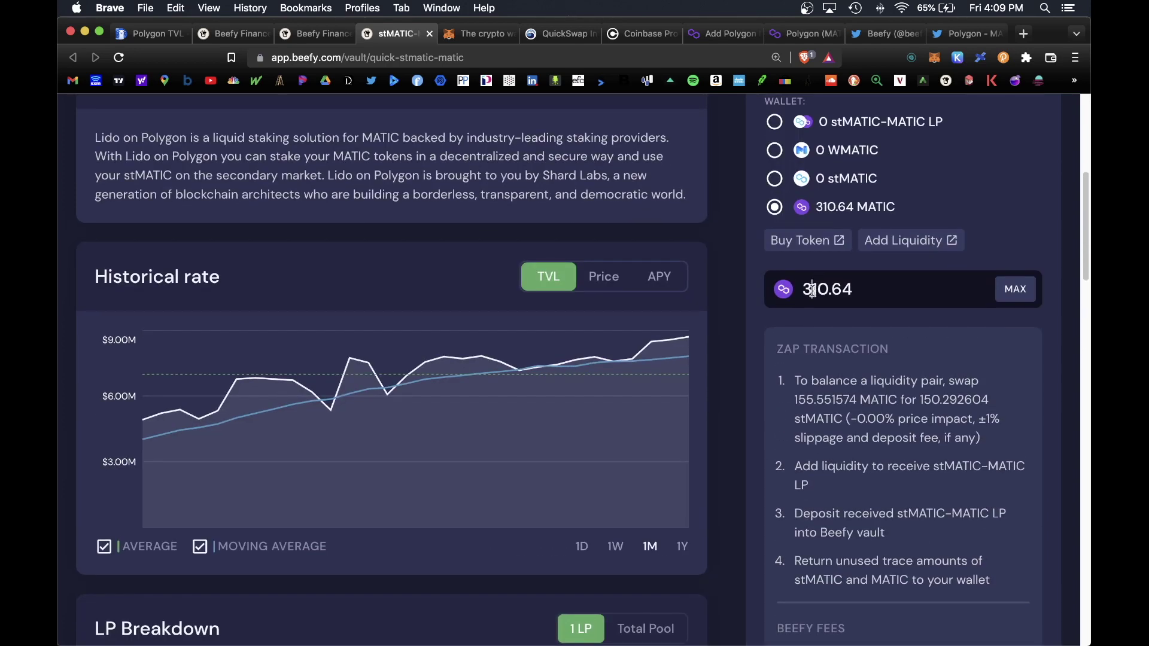
left_click_drag(812, 291, 888, 289)
type("09")
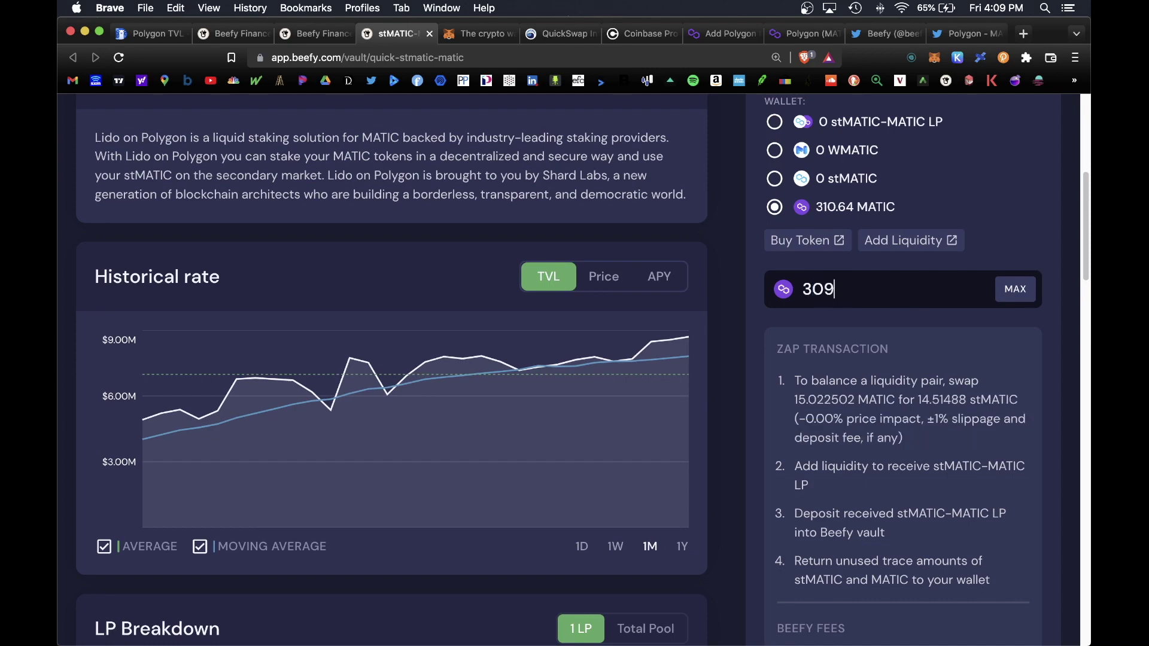
scroll(1076, 336, "down", 5)
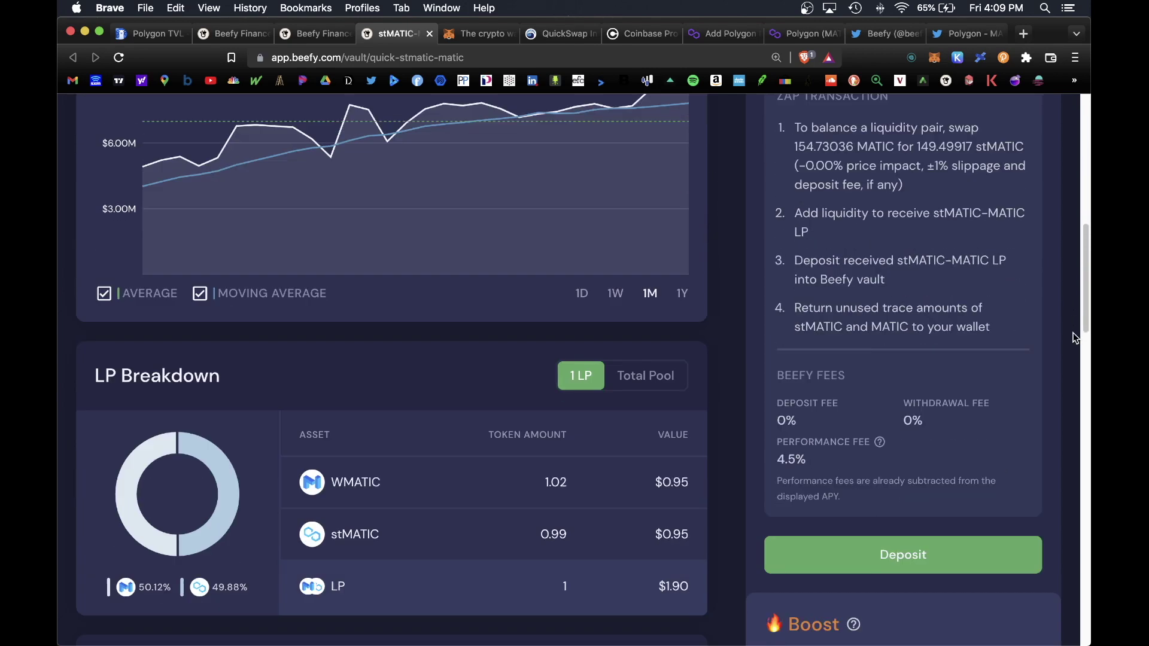
Start the 309 MATIC zap deposit and confirm the transaction in MetaMask
left_click(957, 531)
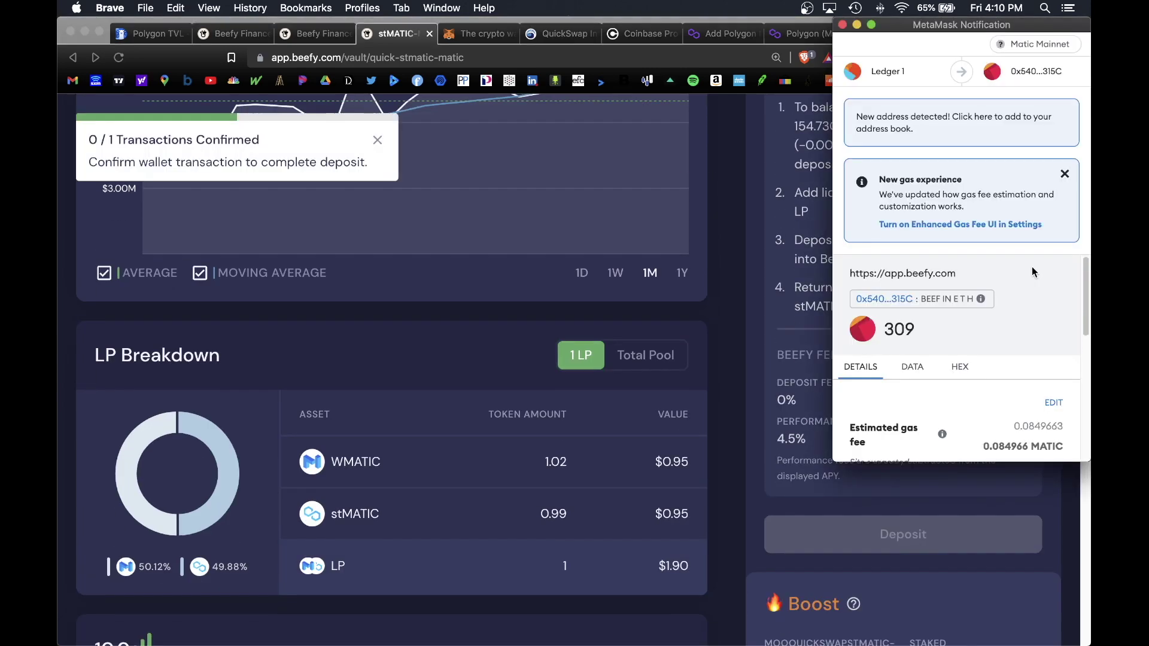
scroll(1008, 452, "down", 5)
left_click(1015, 436)
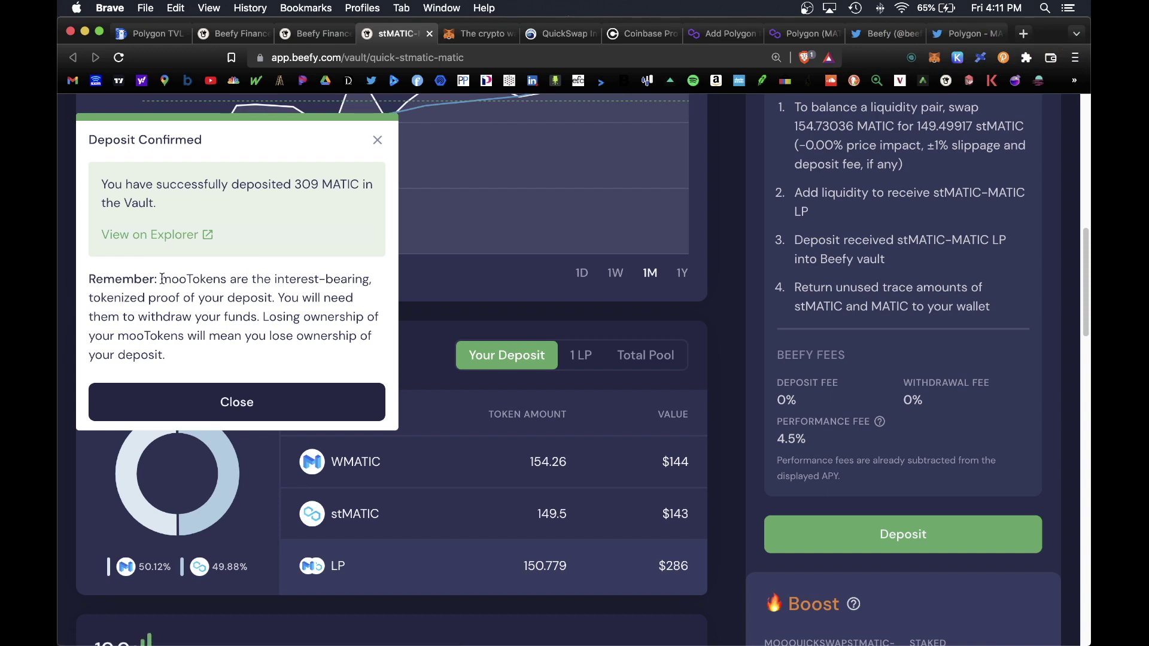
Read the mooTokens reminder and close the Deposit Confirmed dialog
left_click_drag(161, 279, 227, 282)
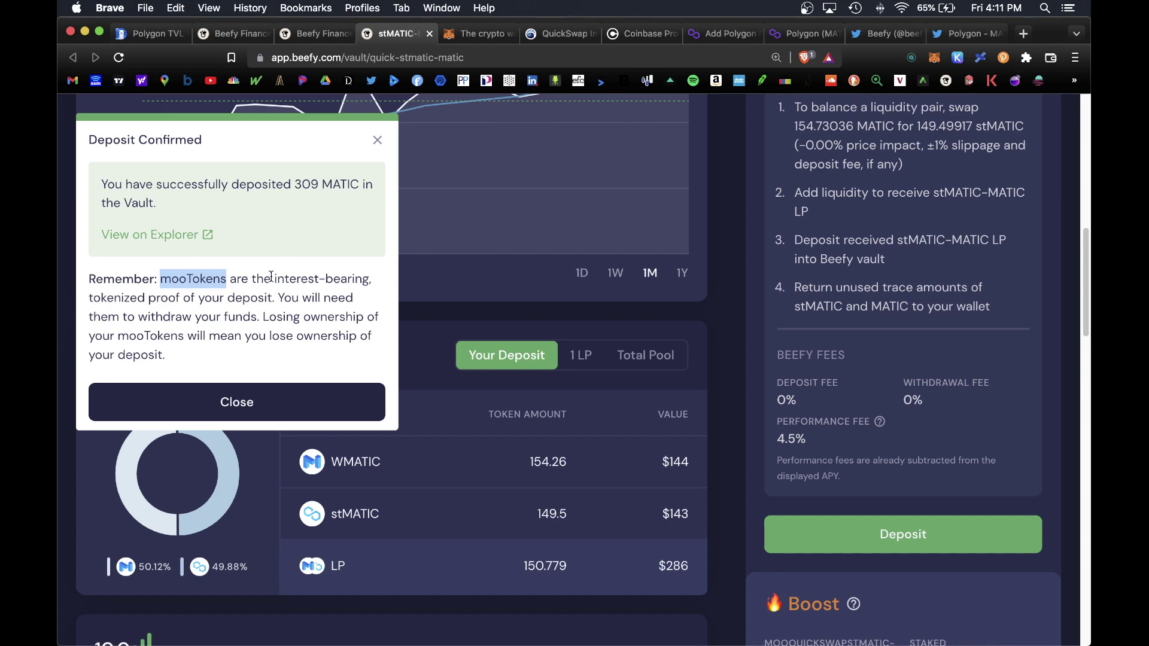
left_click(720, 275)
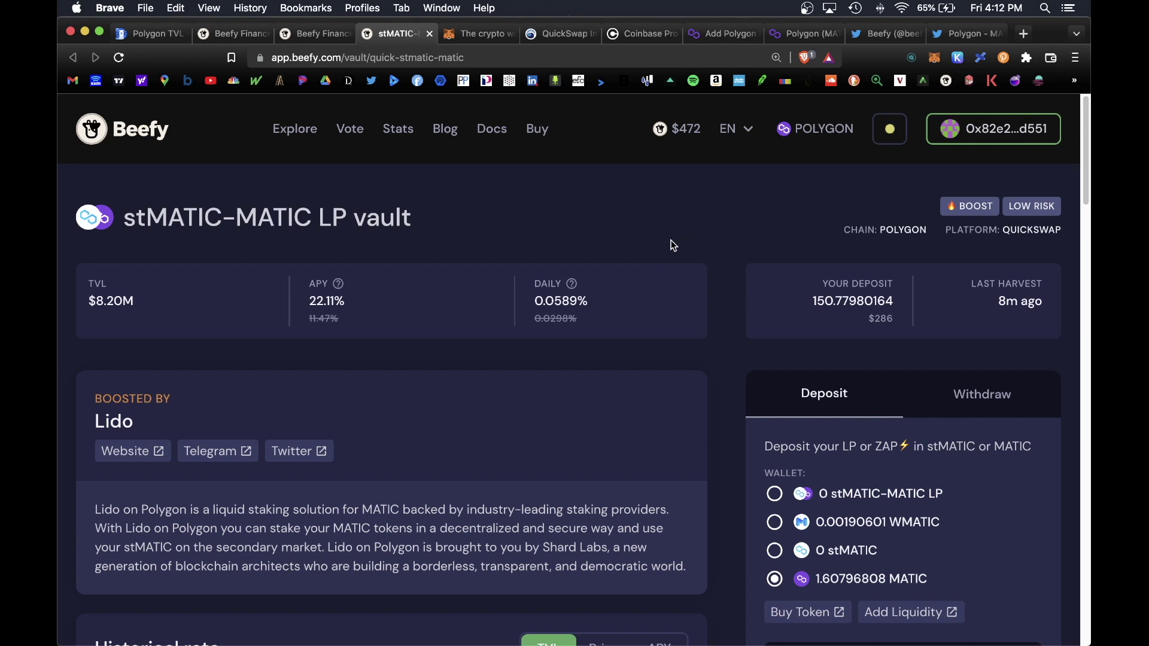
scroll(672, 245, "down", 15)
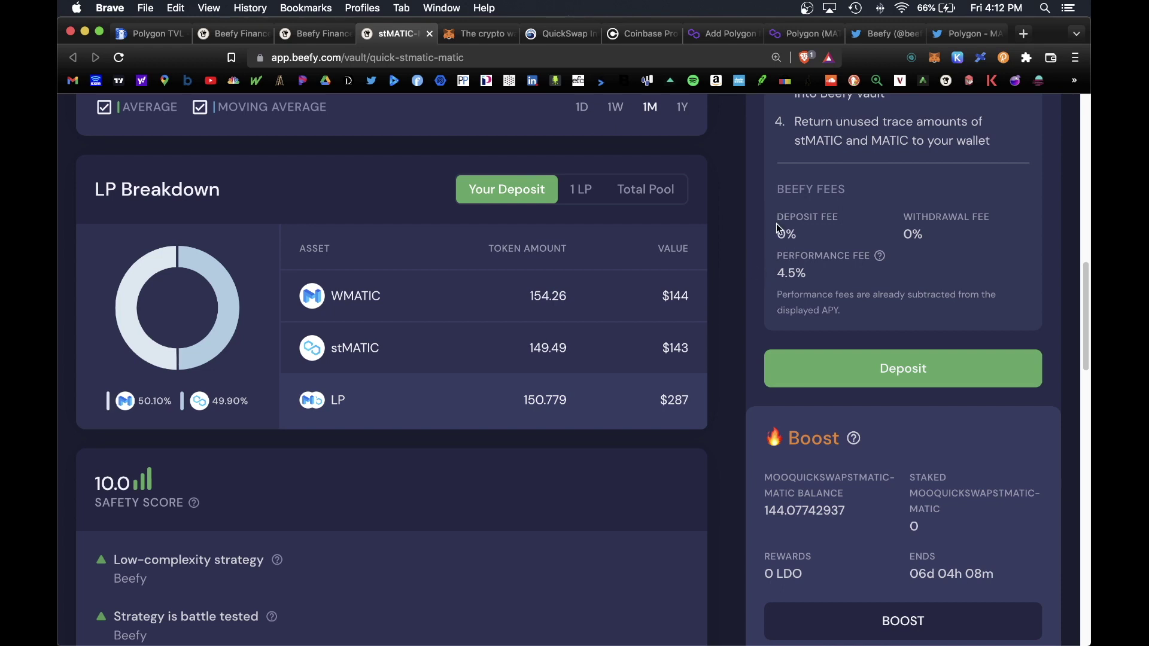
left_click_drag(777, 223, 966, 240)
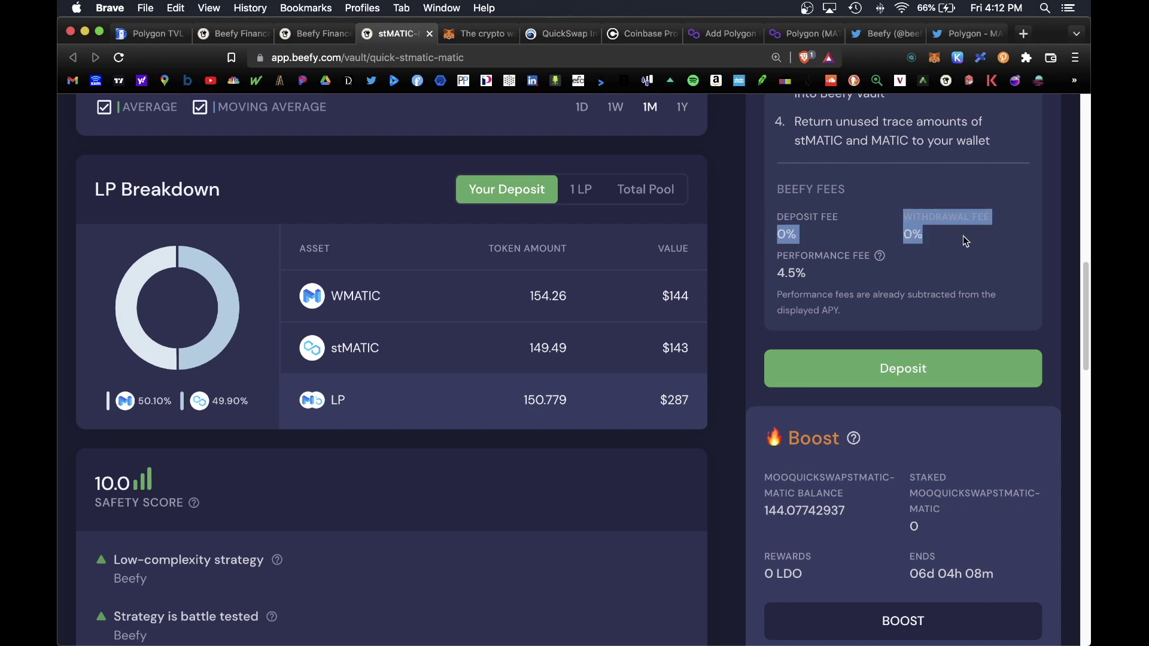
left_click_drag(782, 257, 827, 279)
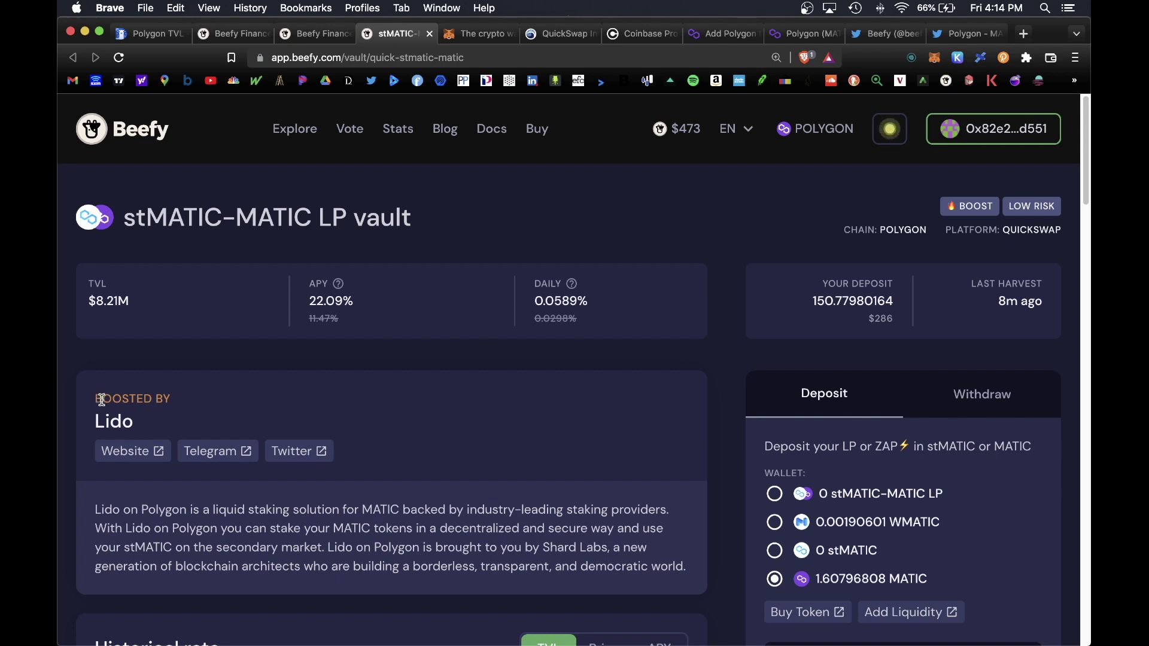
left_click_drag(102, 399, 135, 419)
left_click(735, 313)
scroll(726, 345, "down", 2)
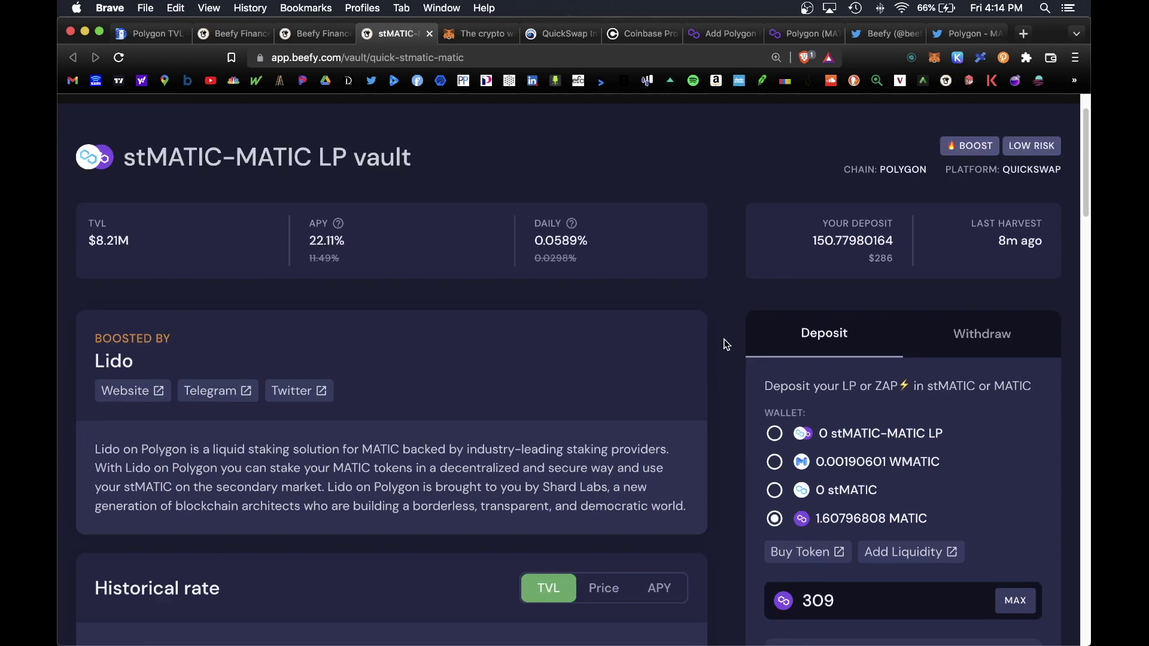
scroll(726, 345, "down", 10)
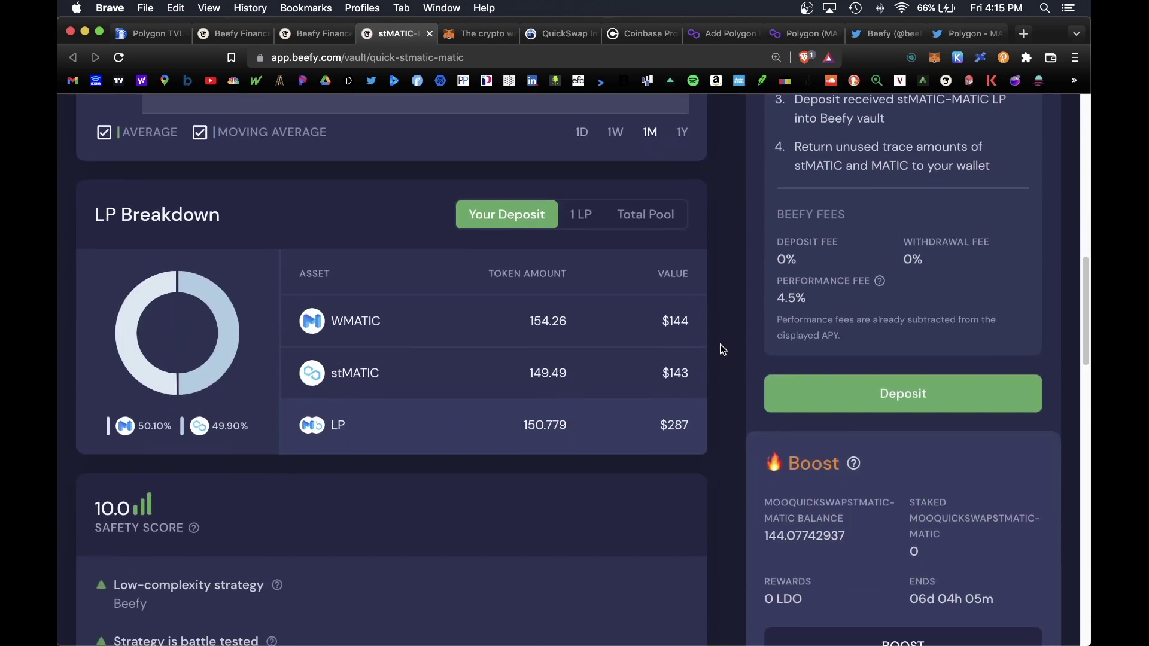
scroll(723, 349, "down", 3)
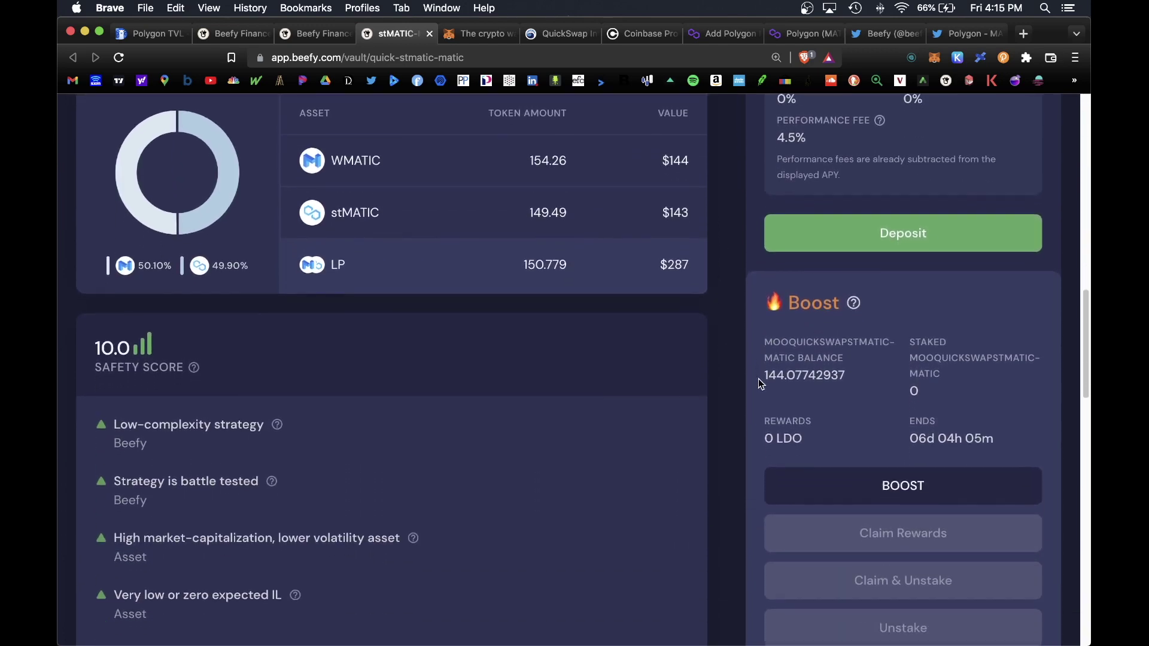
Boost the vault with the full 144.0774 mooTokens and approve the staking in MetaMask
left_click(924, 486)
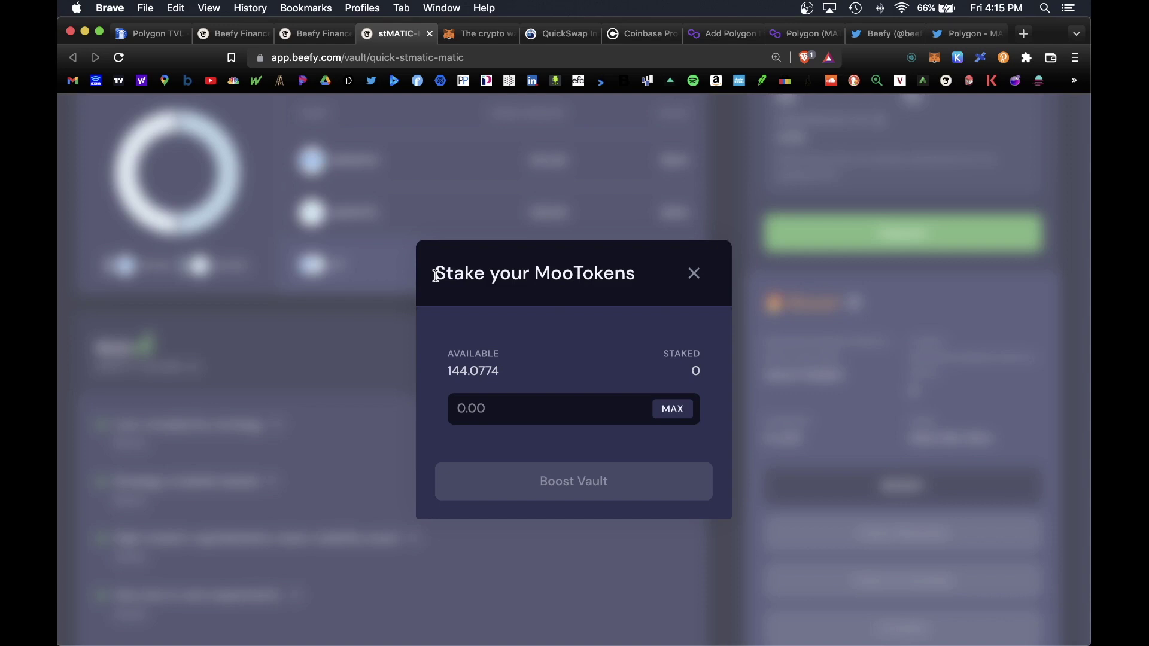
left_click(671, 411)
left_click(607, 483)
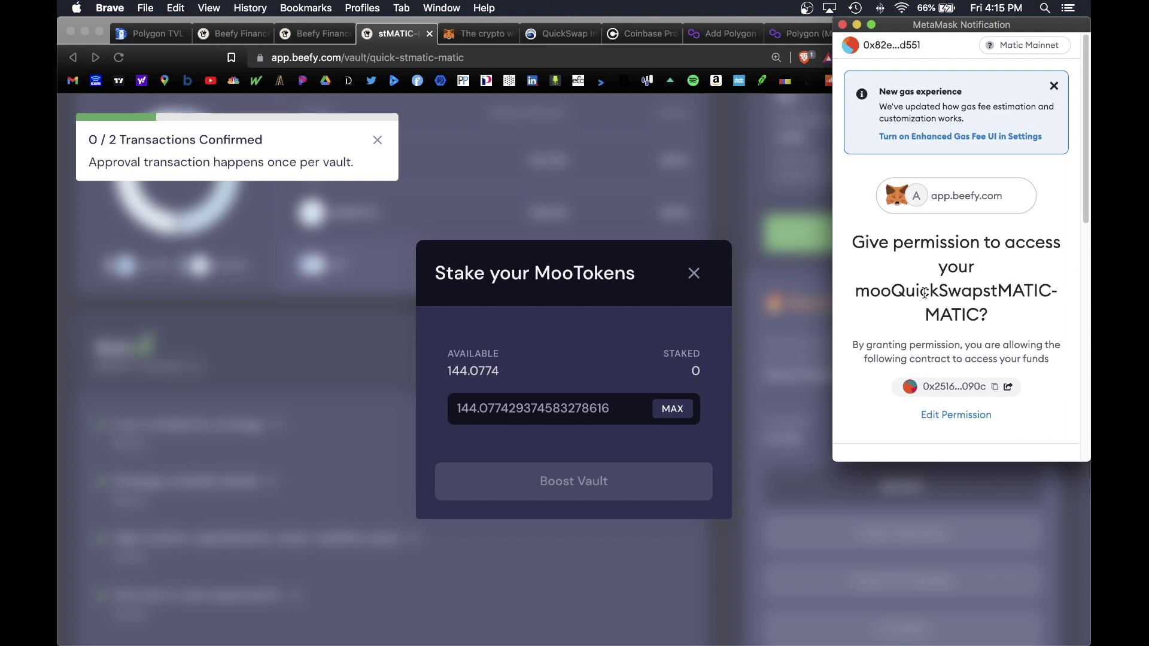
scroll(1007, 302, "down", 3)
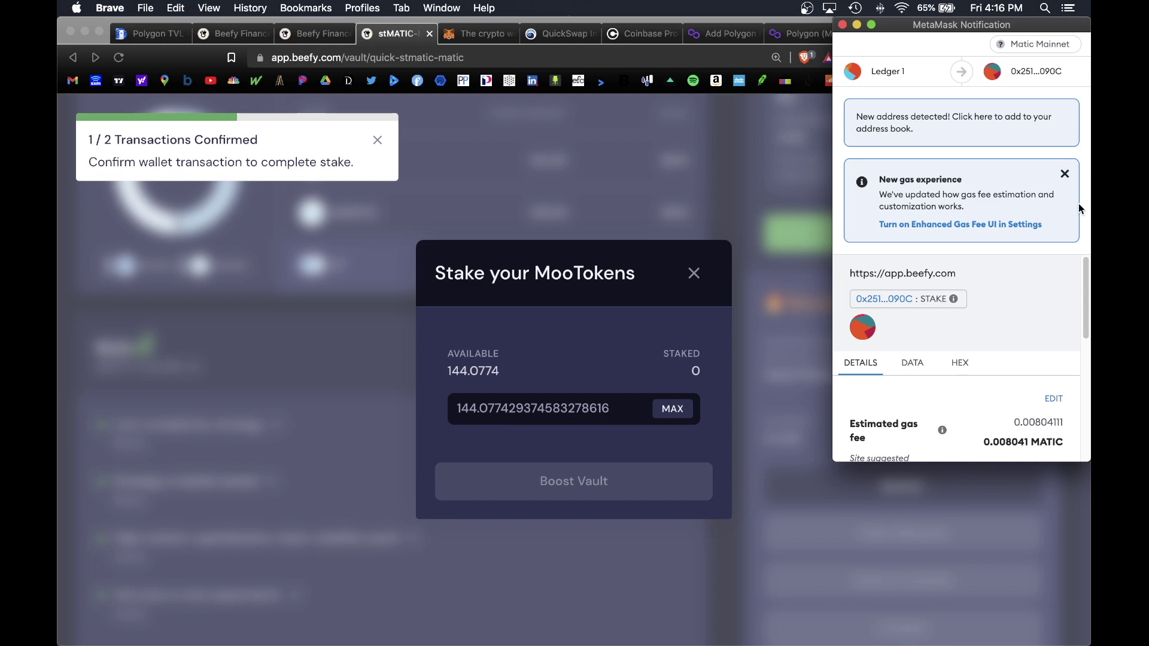
scroll(1034, 281, "down", 3)
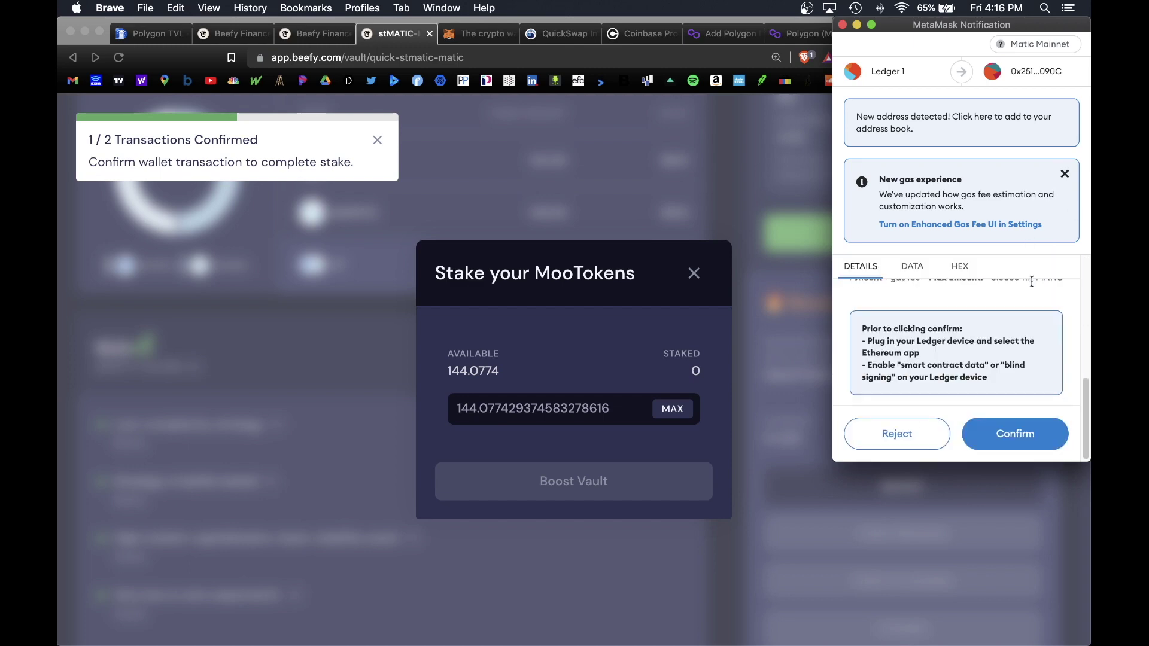
left_click(1040, 441)
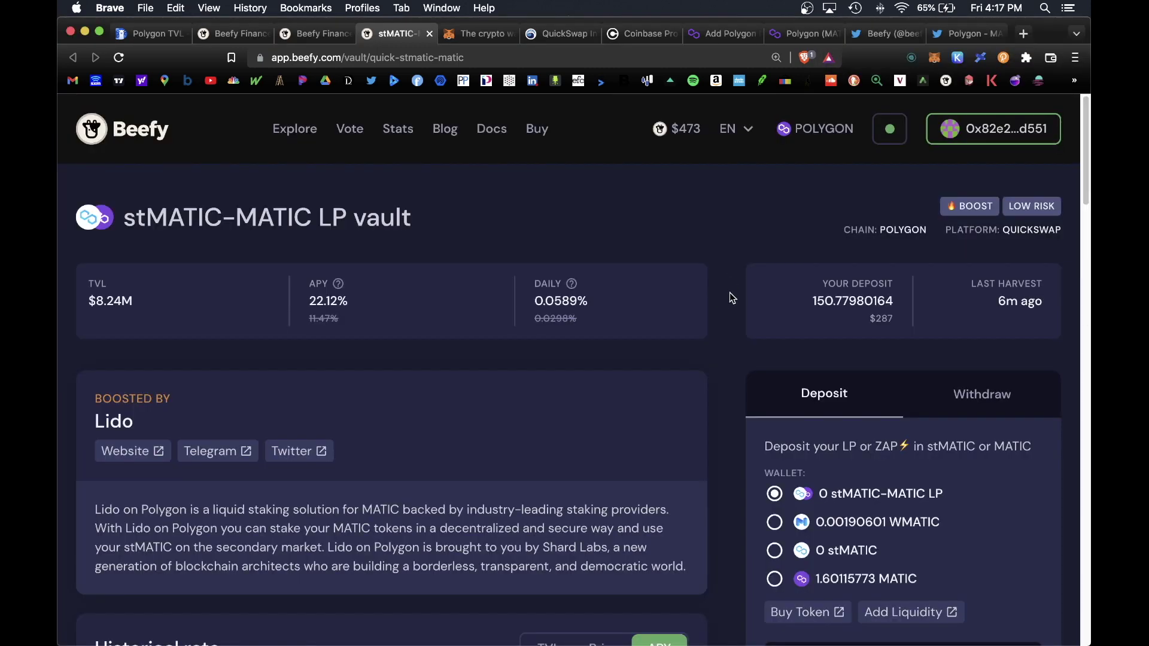
Check the LP breakdown and boost panel: 144.07742937 mooTokens staked, LDO rewards accruing
scroll(745, 308, "down", 12)
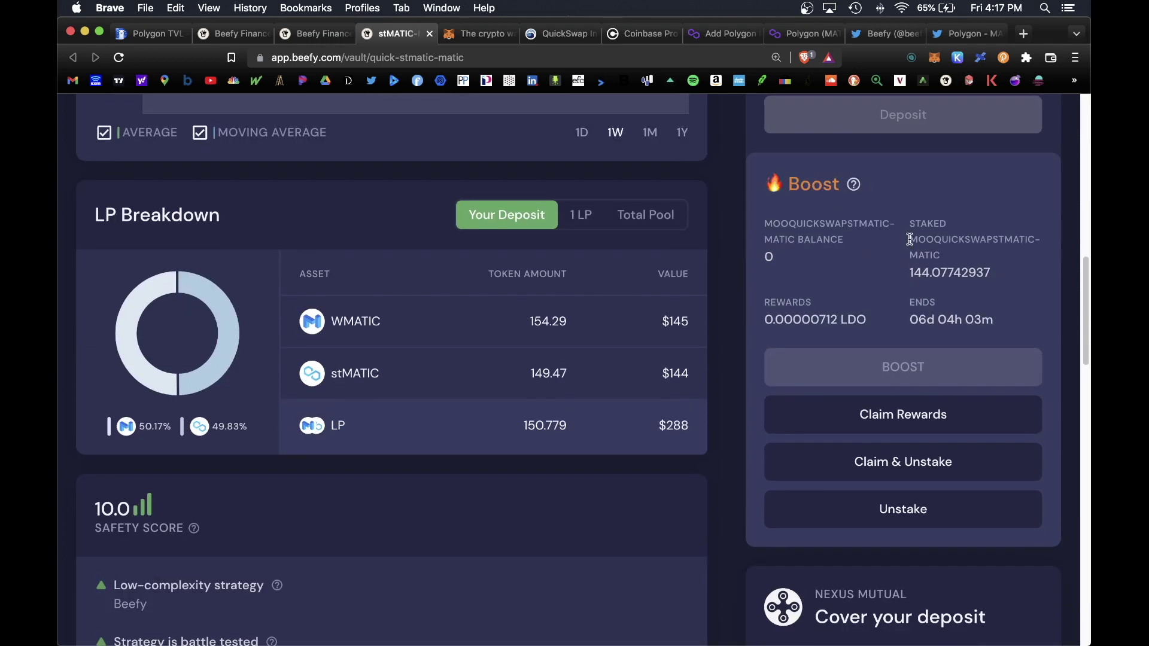
left_click_drag(909, 219, 997, 278)
scroll(1064, 280, "up", 3)
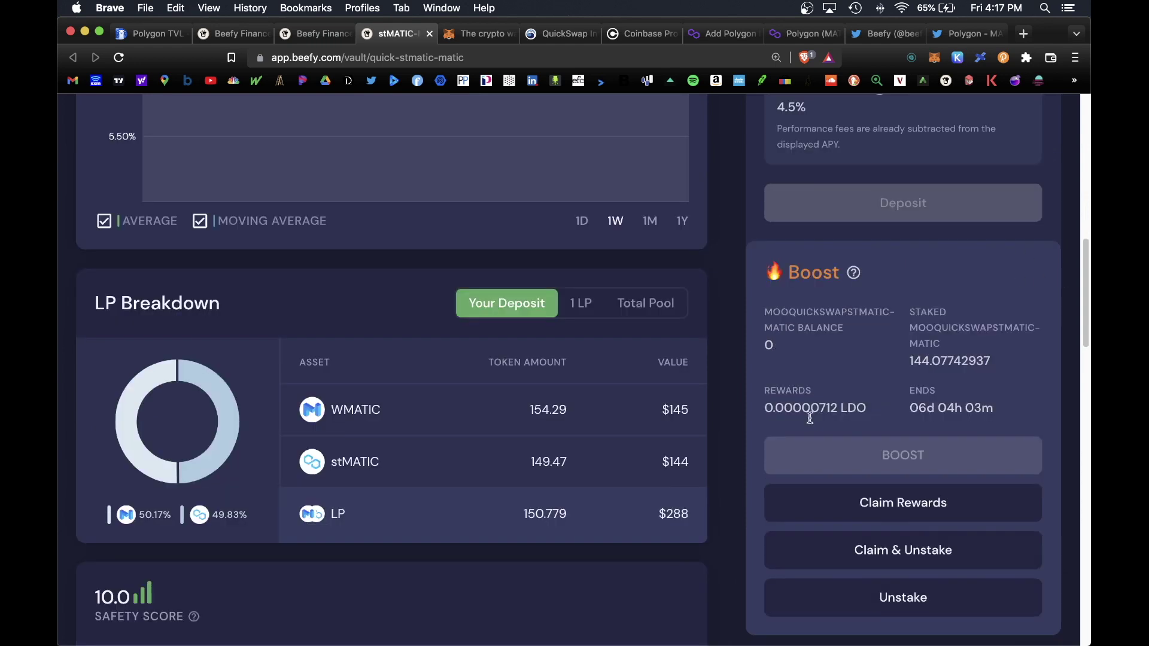
left_click_drag(765, 388, 869, 409)
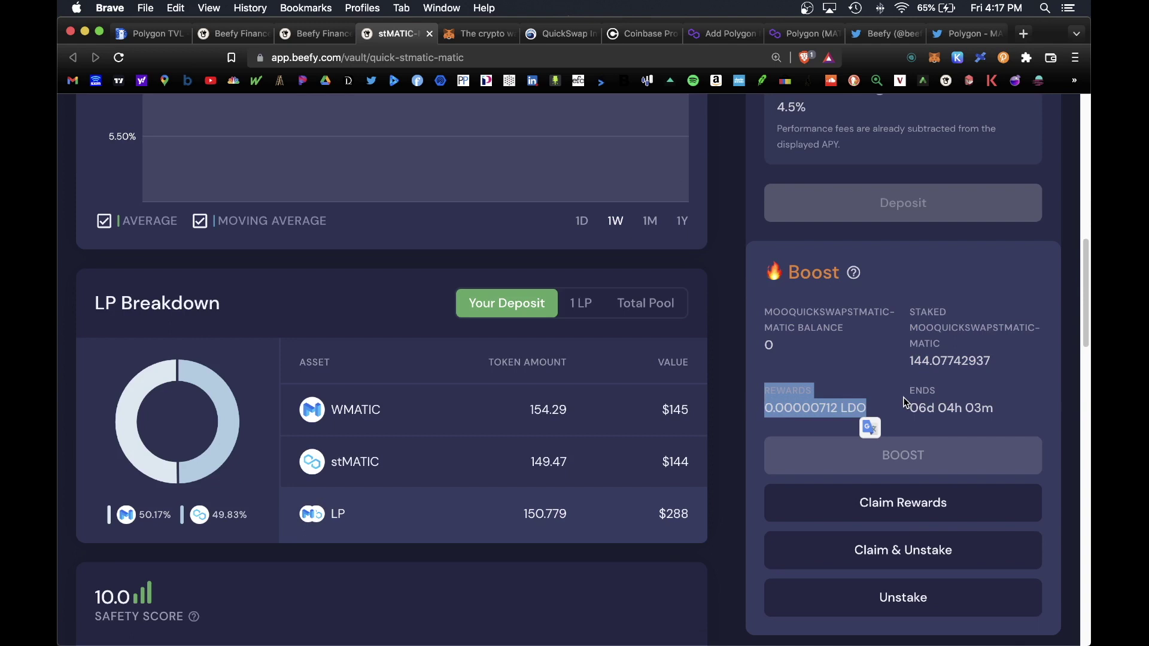
left_click(1065, 414)
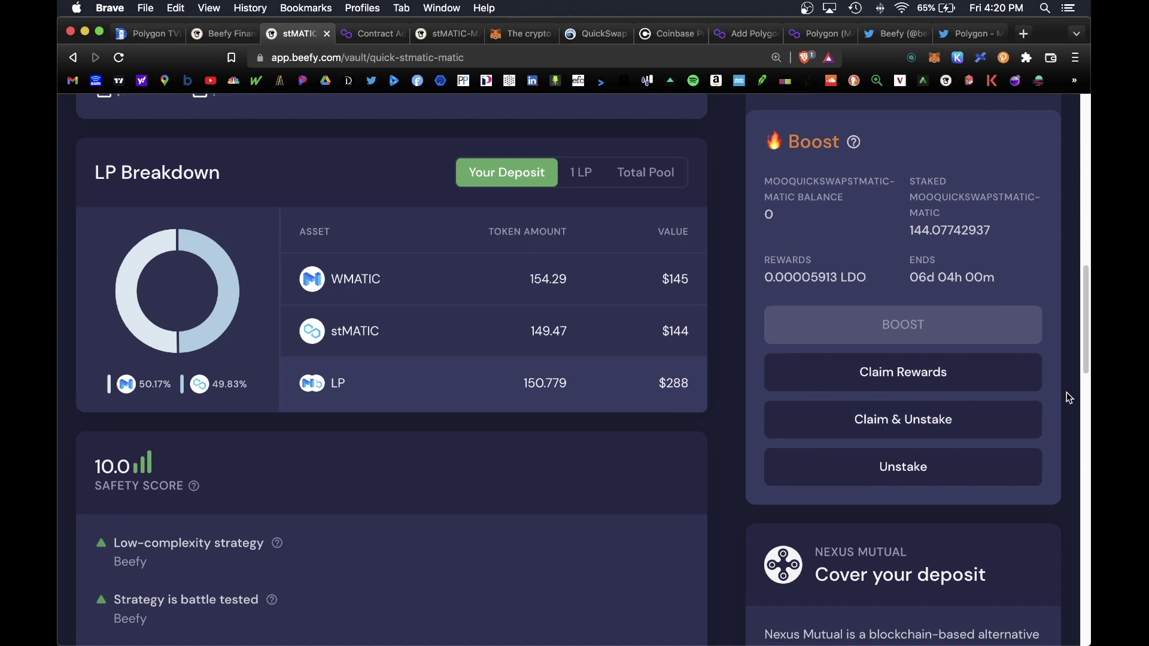
scroll(1065, 399, "up", 10)
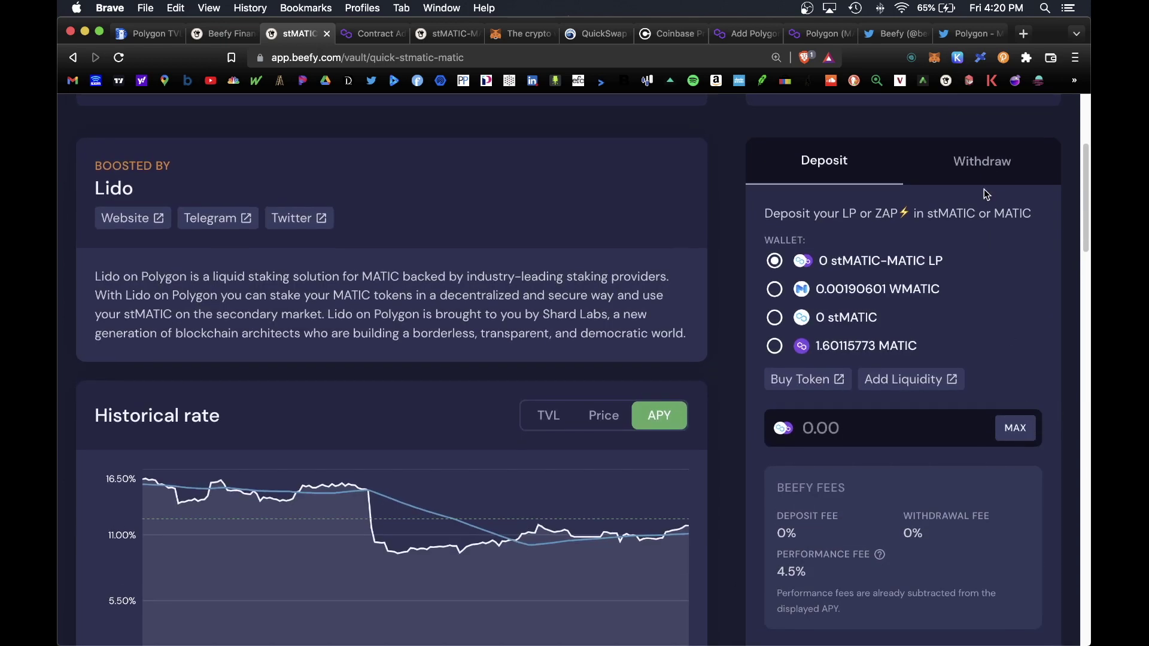
Preview withdrawing the vault out to MATIC, then go back to the Explore vault list
left_click(996, 174)
left_click(774, 406)
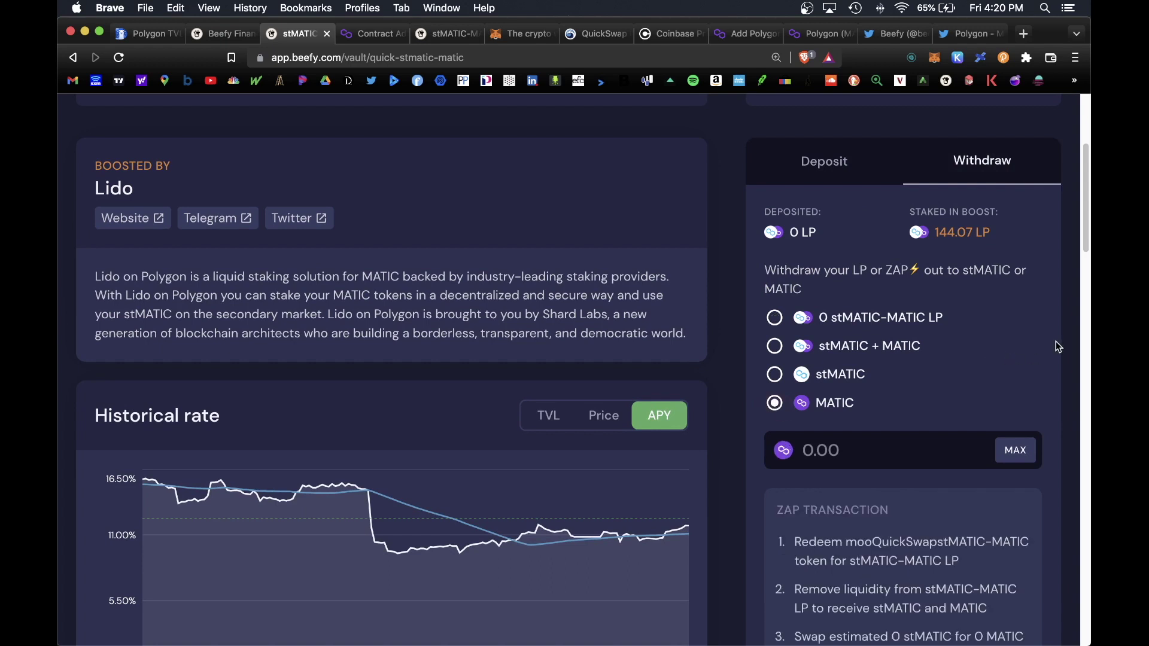
scroll(1070, 339, "up", 1)
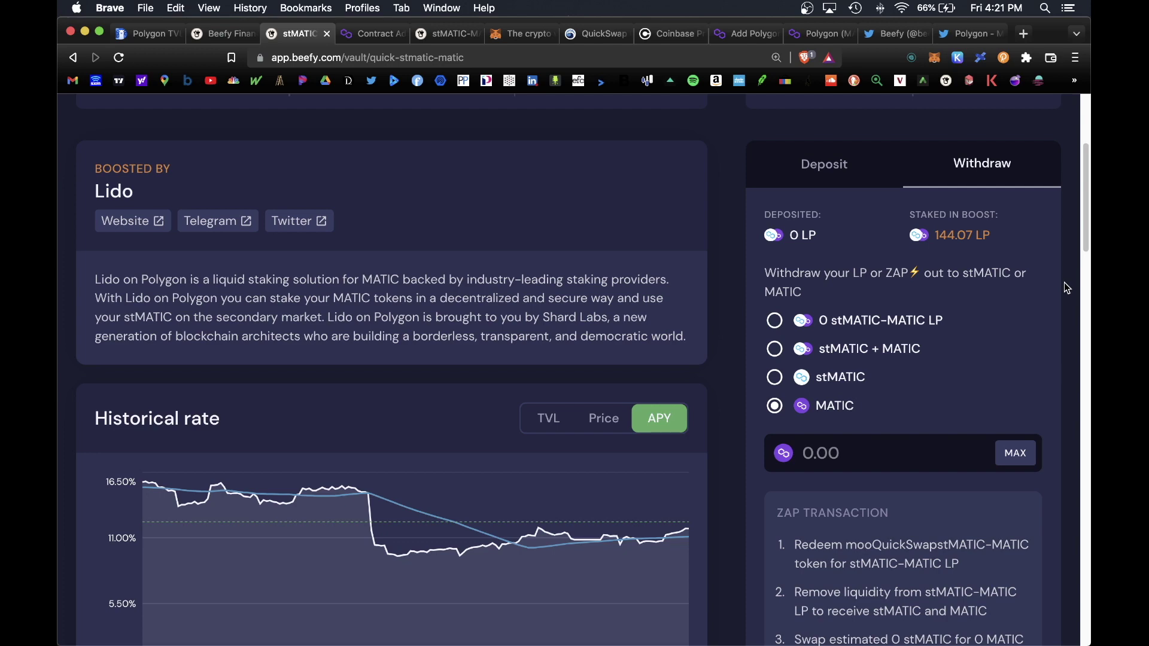
scroll(1065, 338, "up", 5)
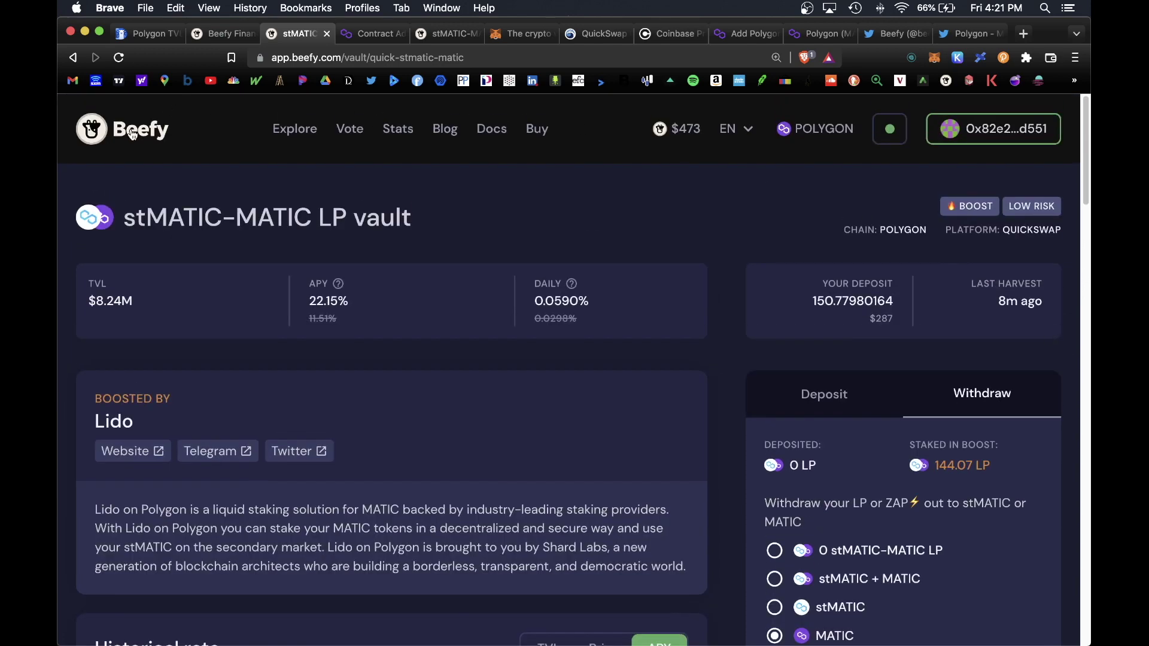
left_click(133, 135)
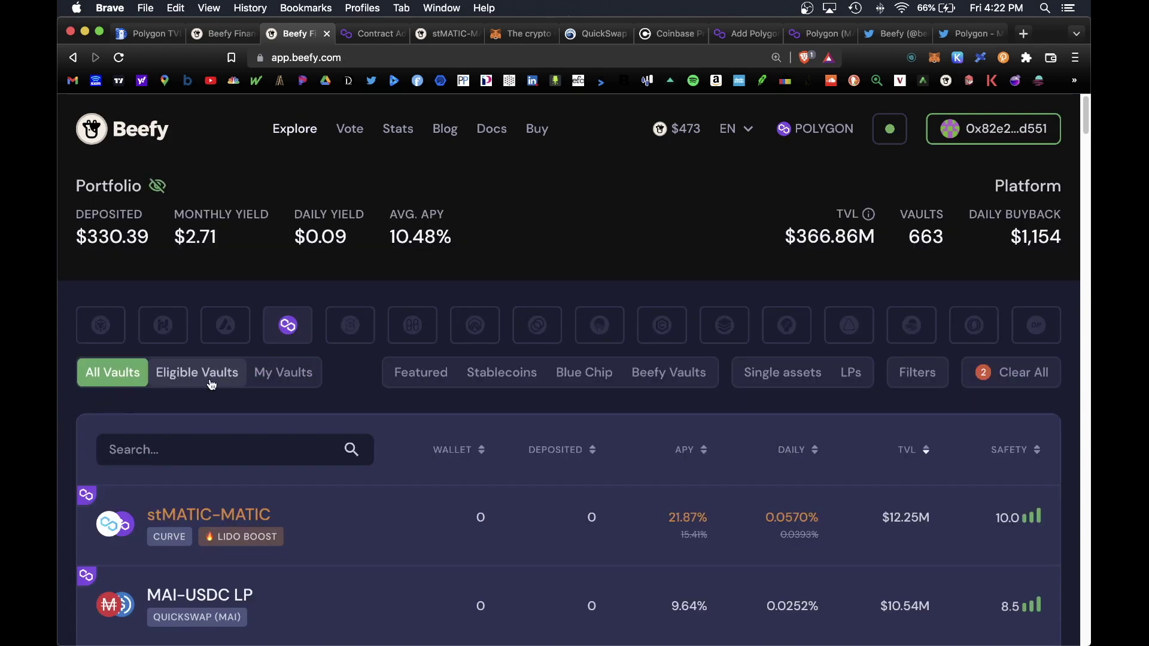
left_click(284, 380)
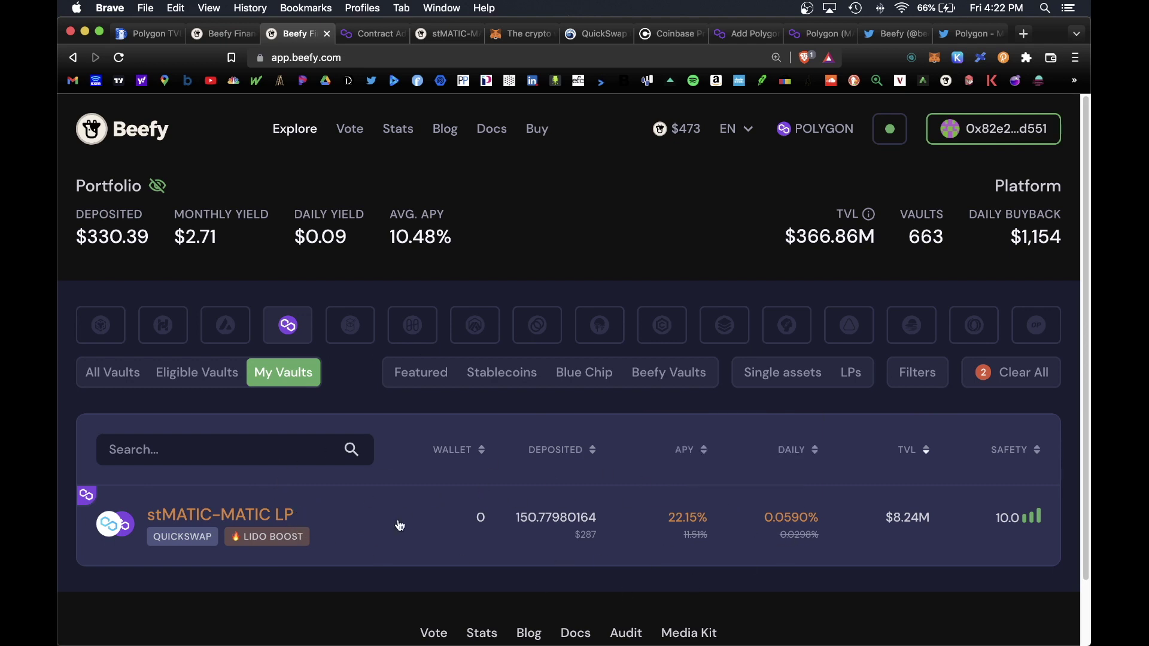
left_click(104, 380)
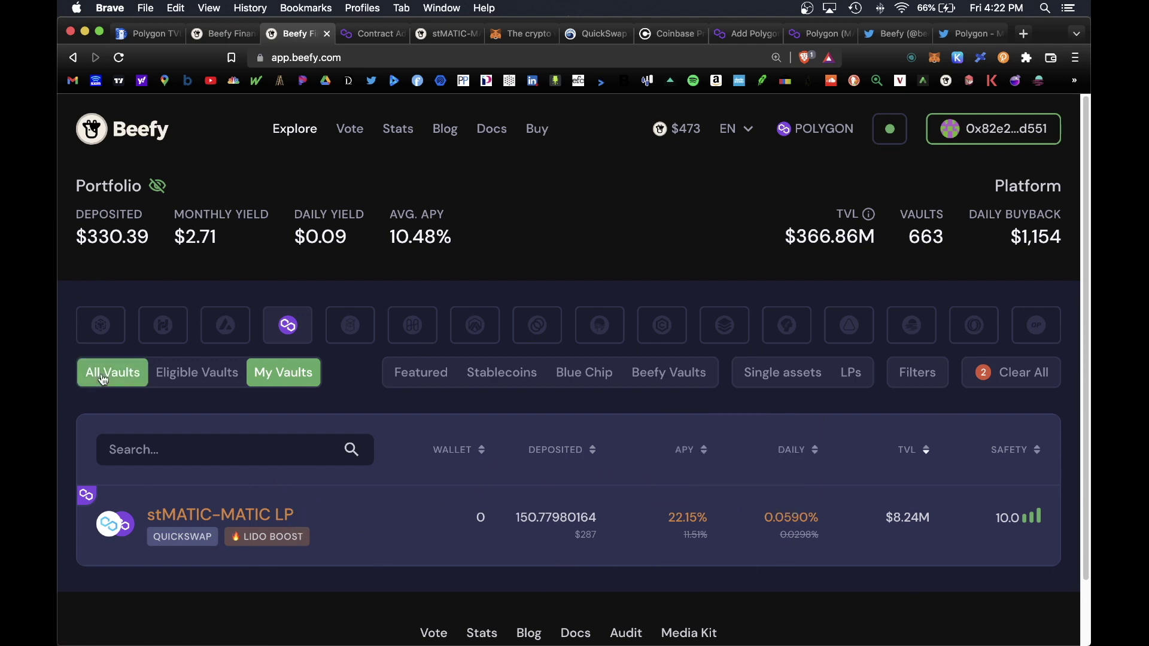
scroll(497, 297, "down", 3)
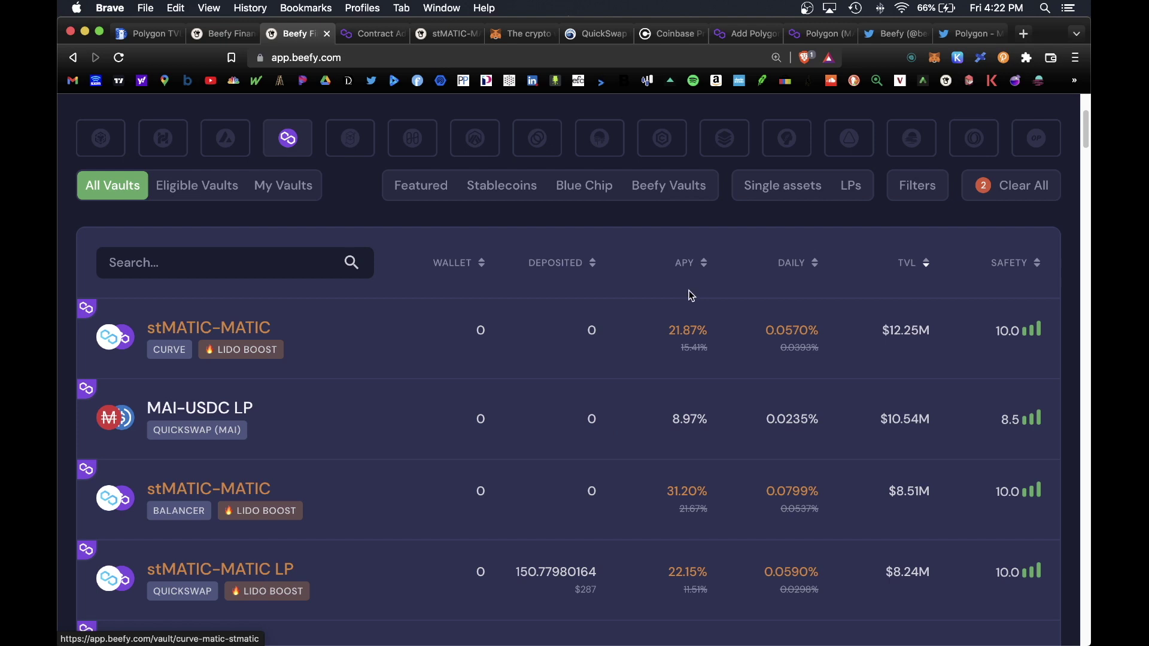
left_click(605, 433)
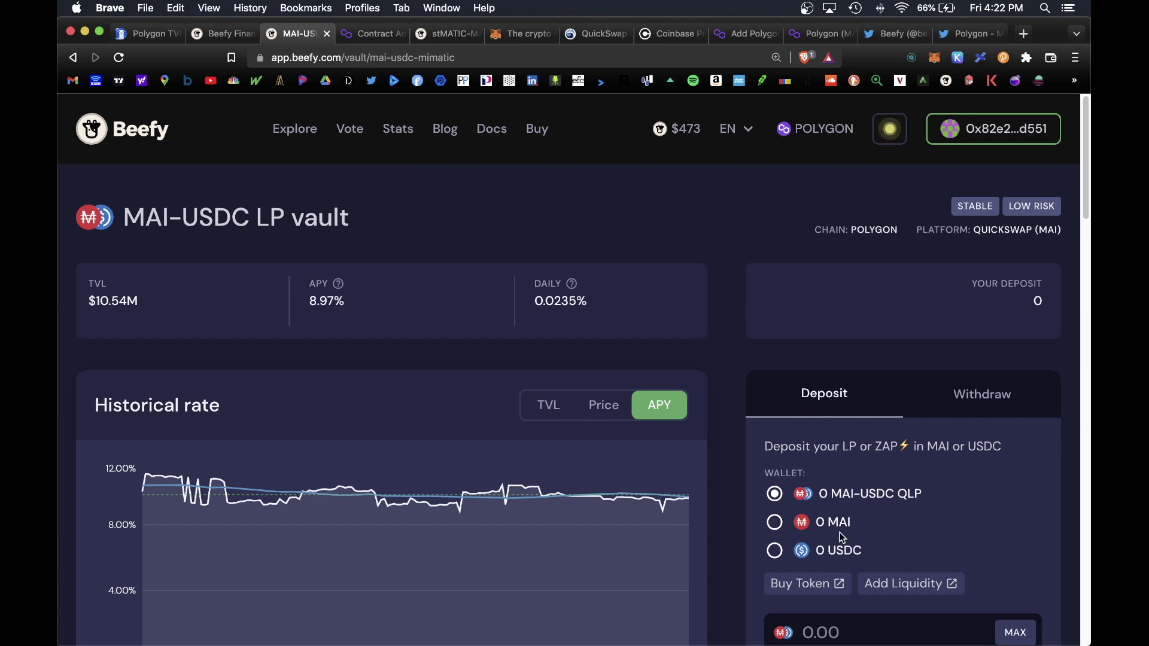
scroll(840, 538, "down", 3)
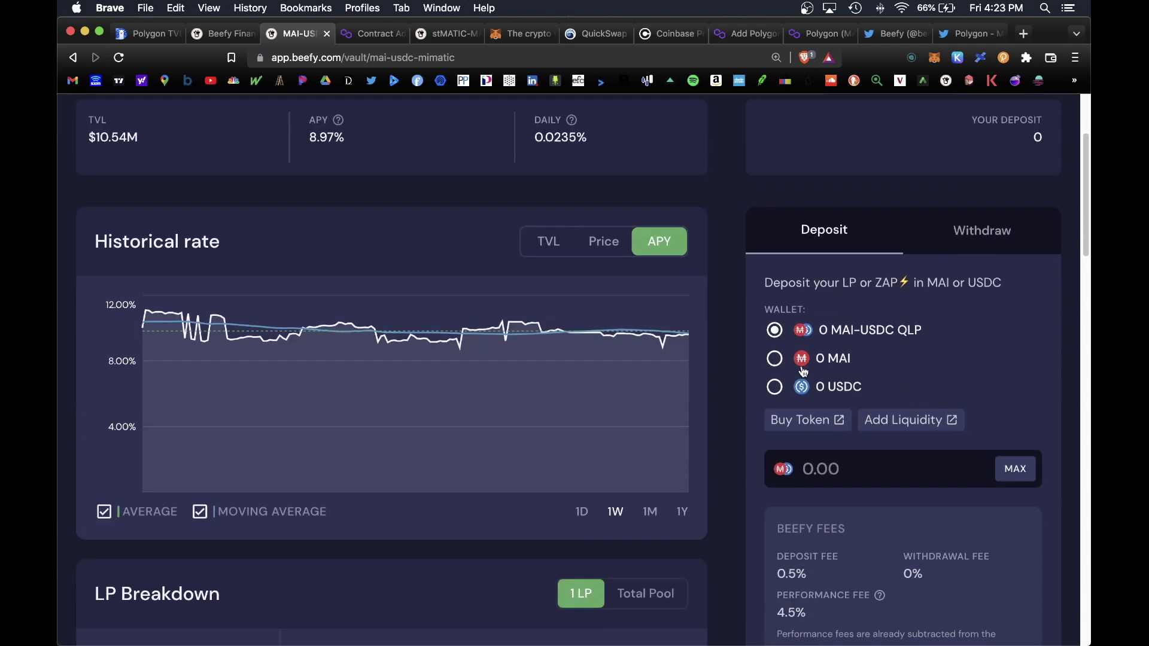
left_click(774, 358)
left_click(774, 387)
left_click(774, 359)
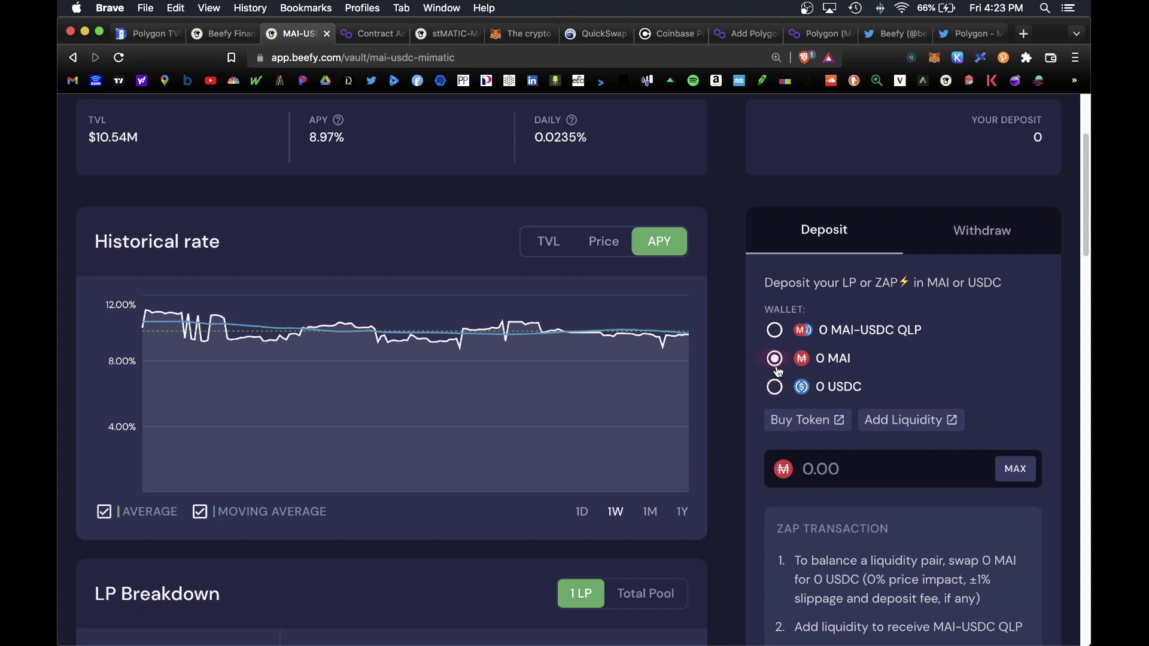
left_click(1042, 471)
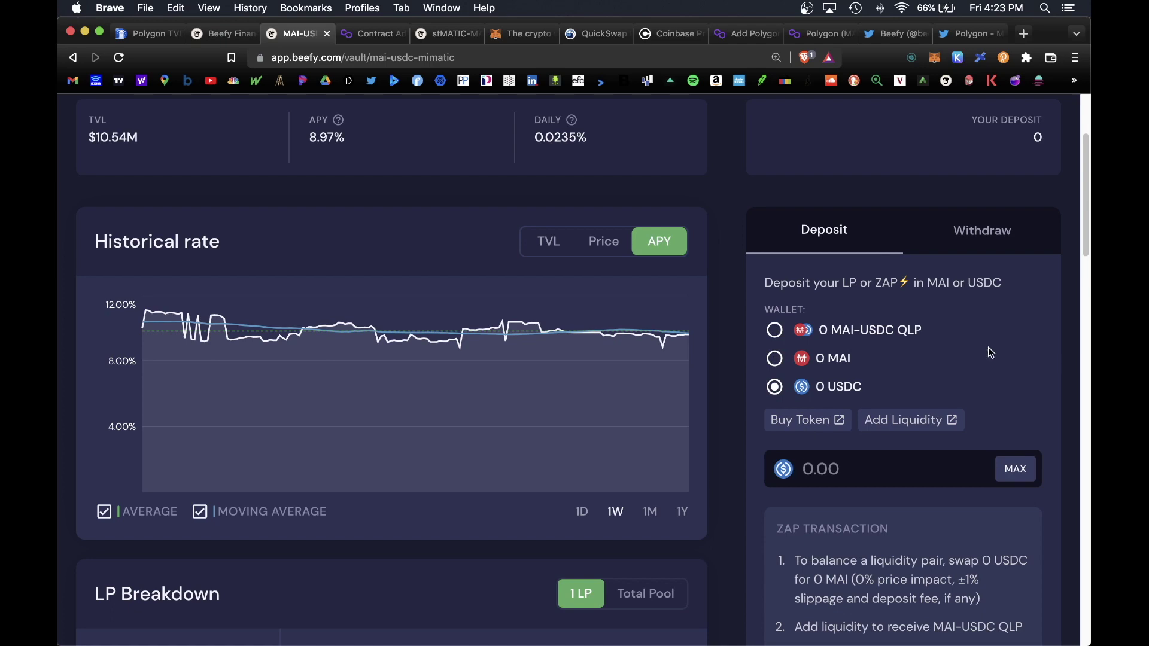
key("super+bracketleft")
scroll(585, 203, "down", 5)
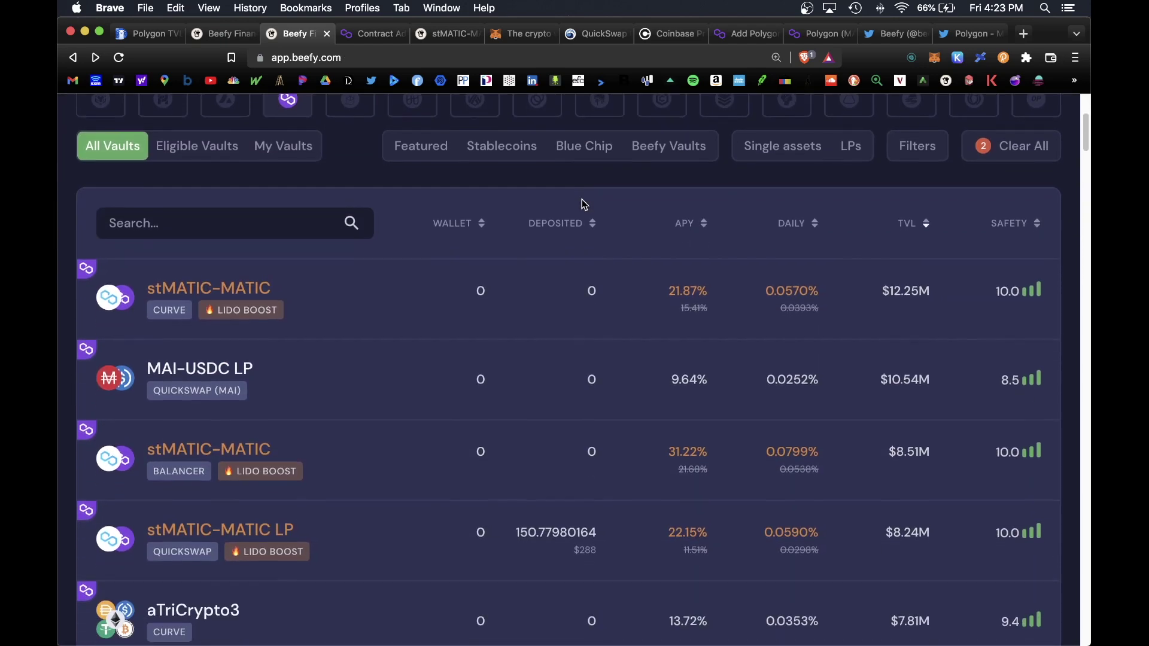
Filter the vault list to Avalanche vaults and browse them
scroll(584, 205, "down", 5)
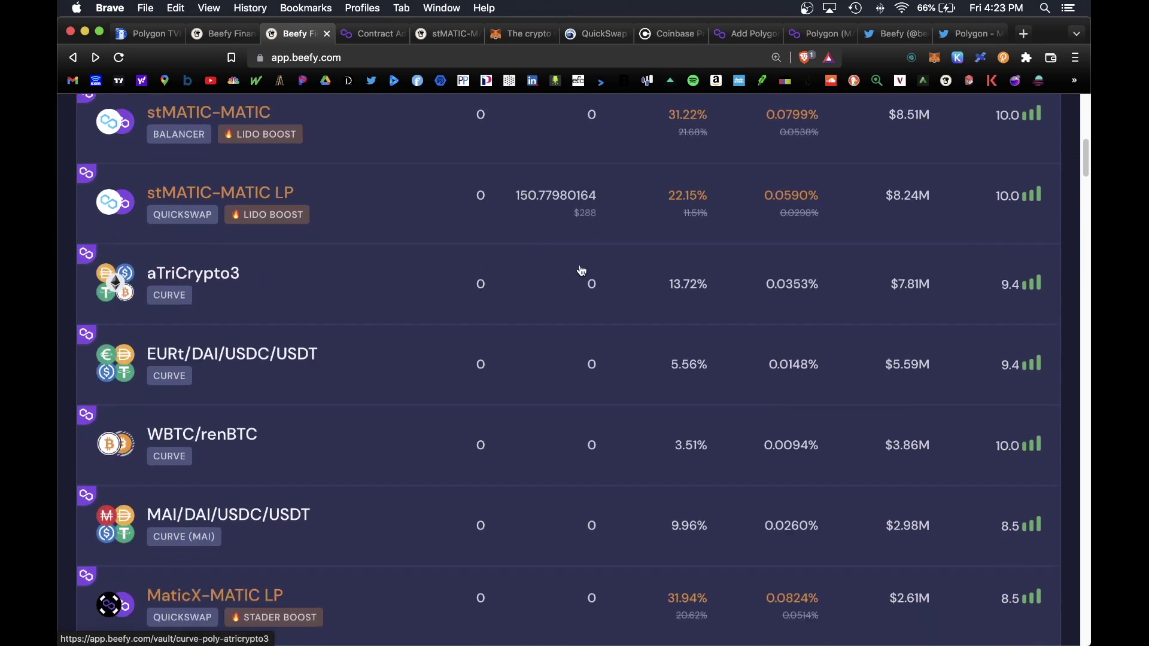
scroll(578, 275, "up", 10)
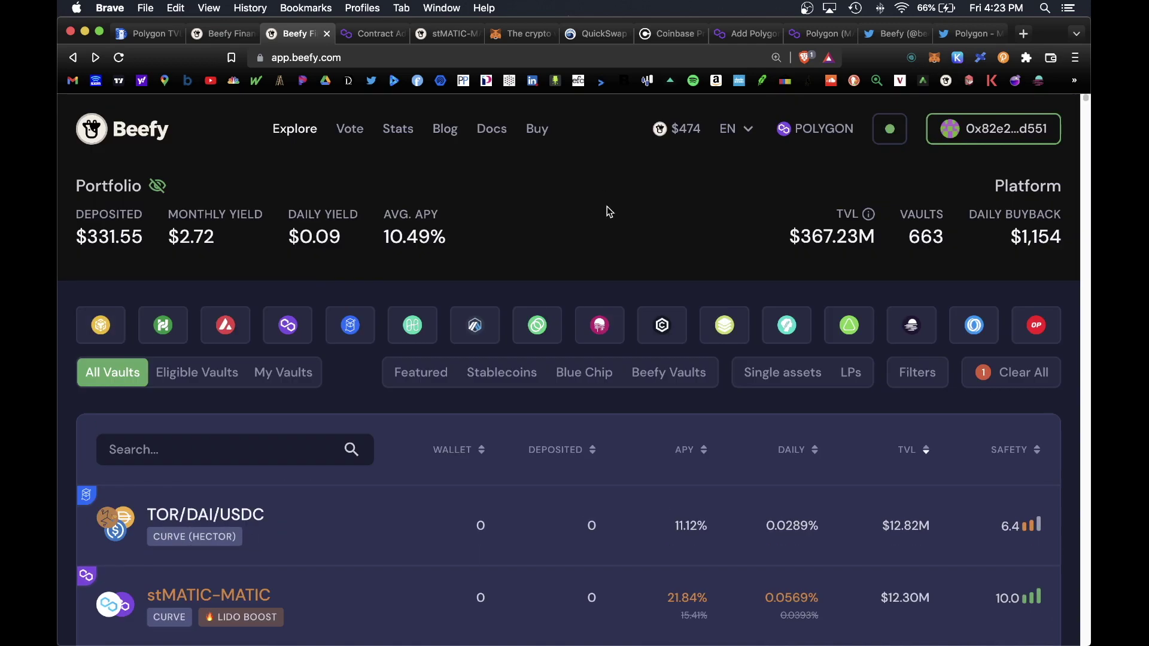
left_click(218, 334)
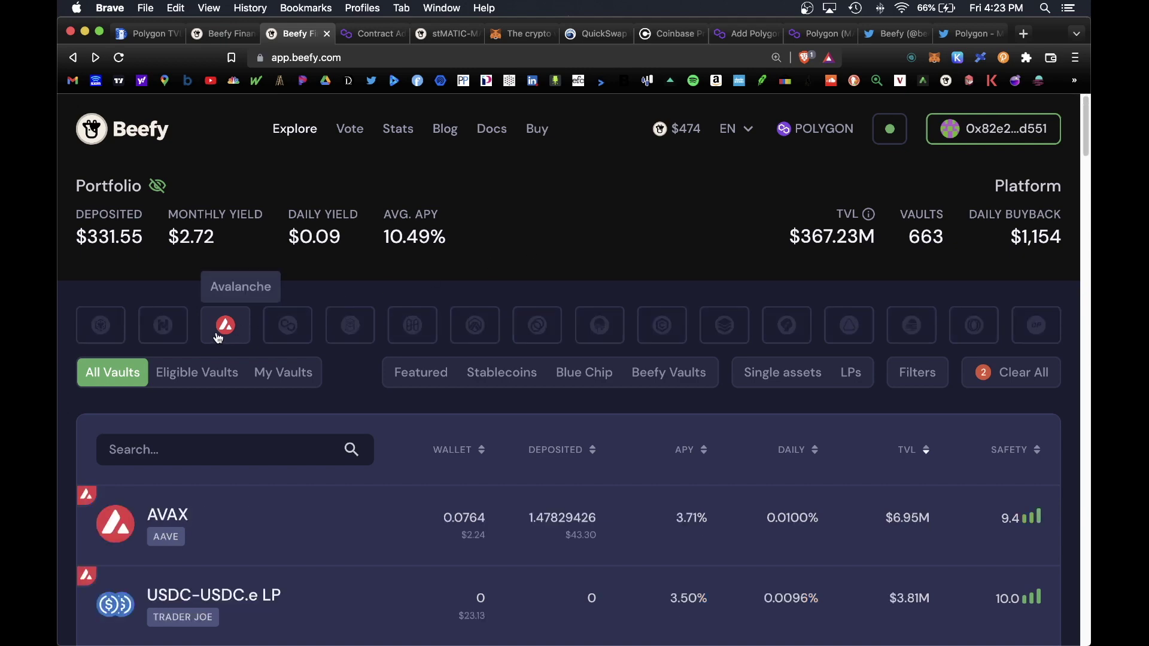
scroll(432, 428, "down", 6)
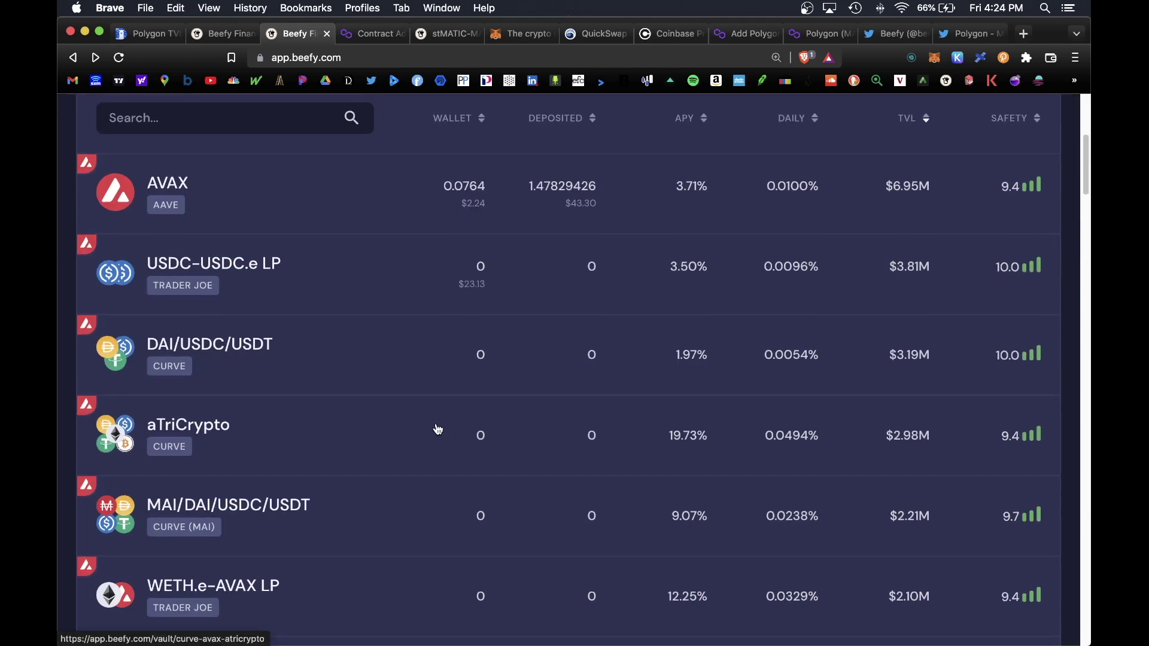
scroll(439, 430, "up", 6)
Switch the list back to Polygon vaults, then return to the Beefy landing page
left_click(351, 323)
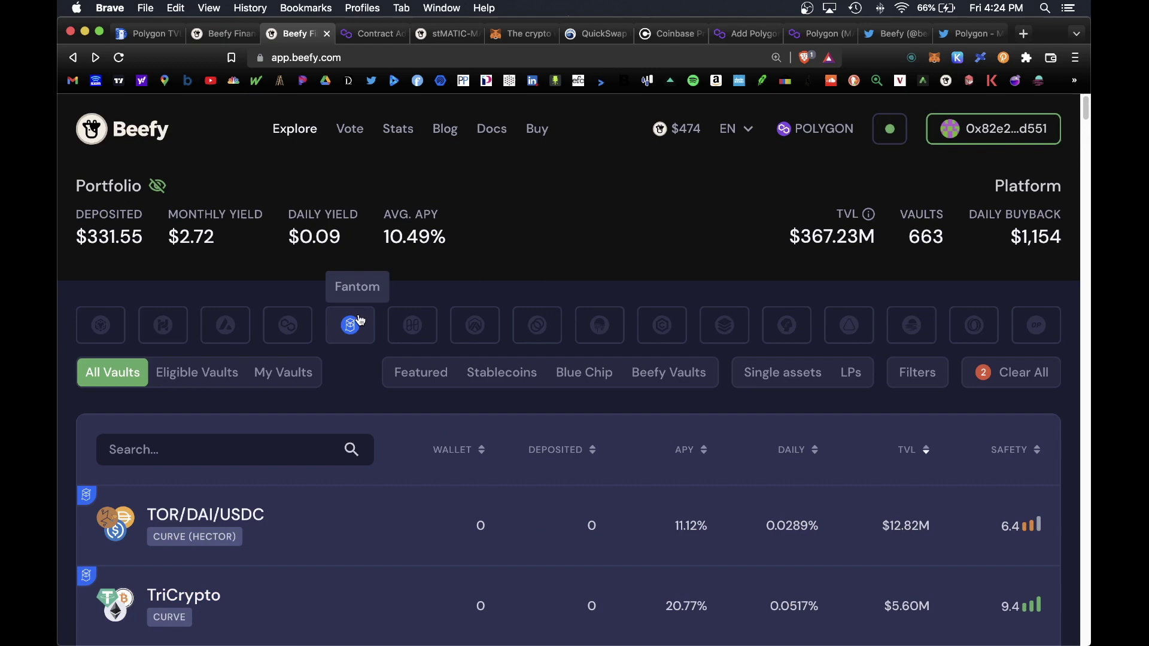
scroll(618, 389, "down", 4)
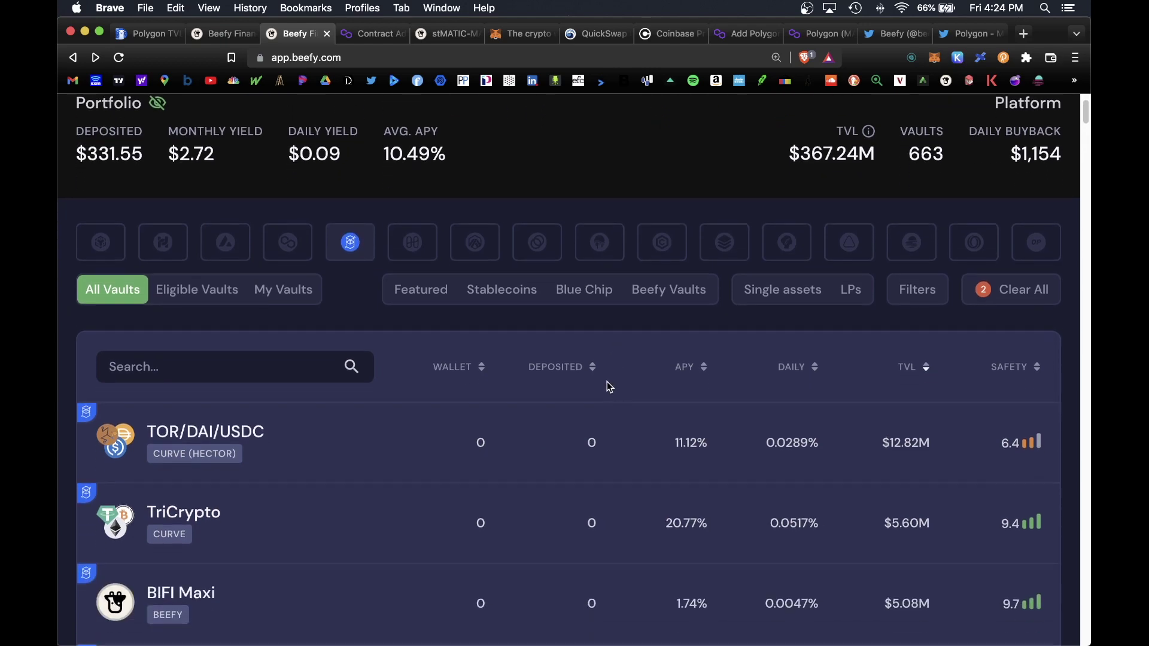
scroll(601, 390, "down", 2)
scroll(372, 298, "up", 6)
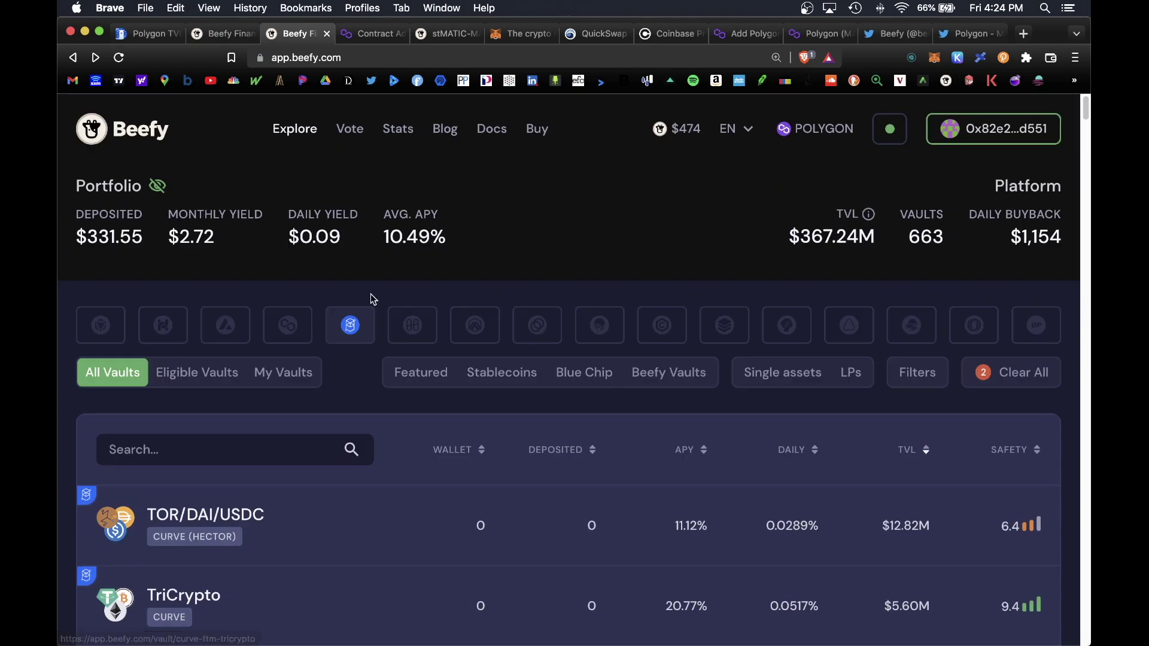
key("ctrl+shift+Tab")
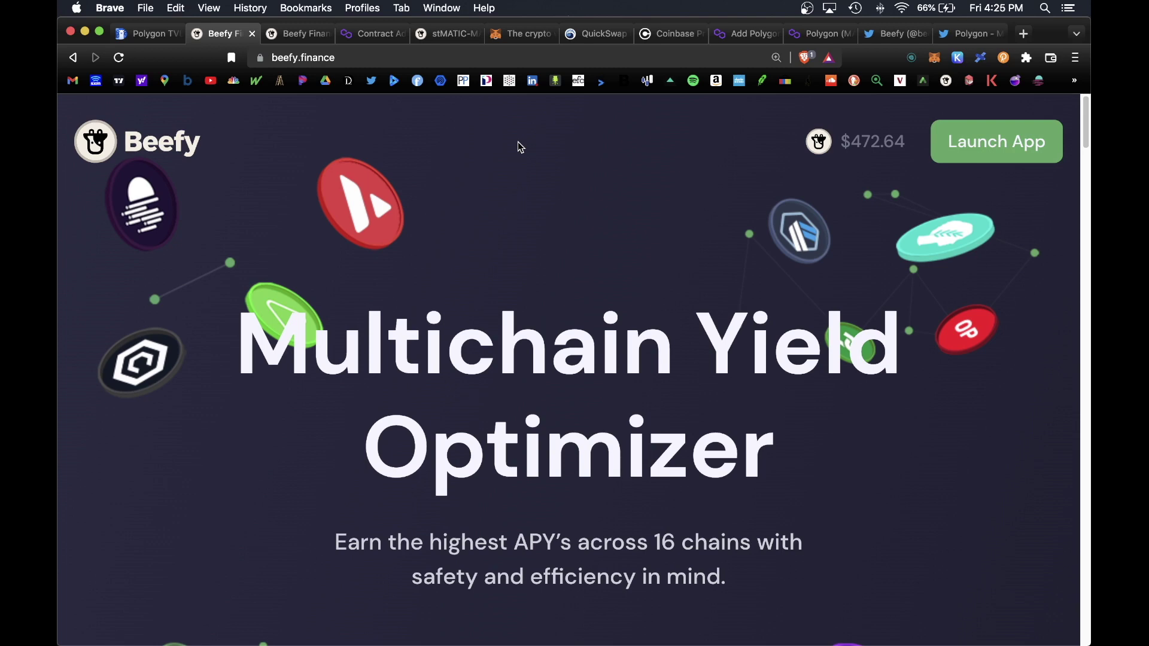
left_click(874, 34)
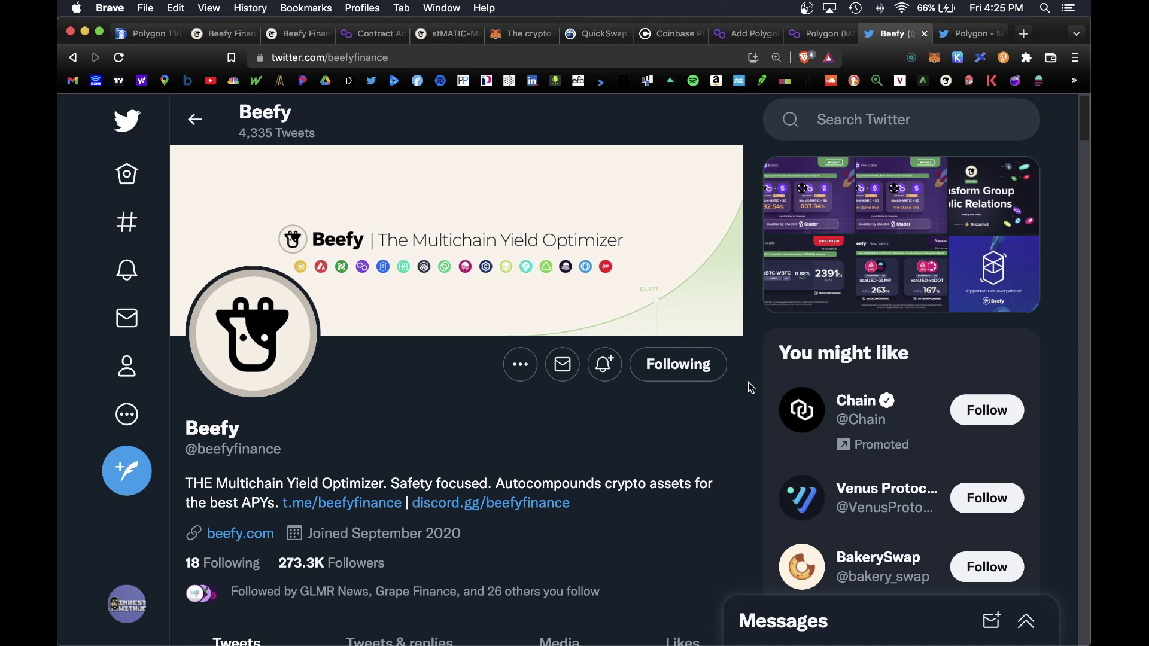
scroll(749, 386, "down", 1)
scroll(749, 389, "down", 2)
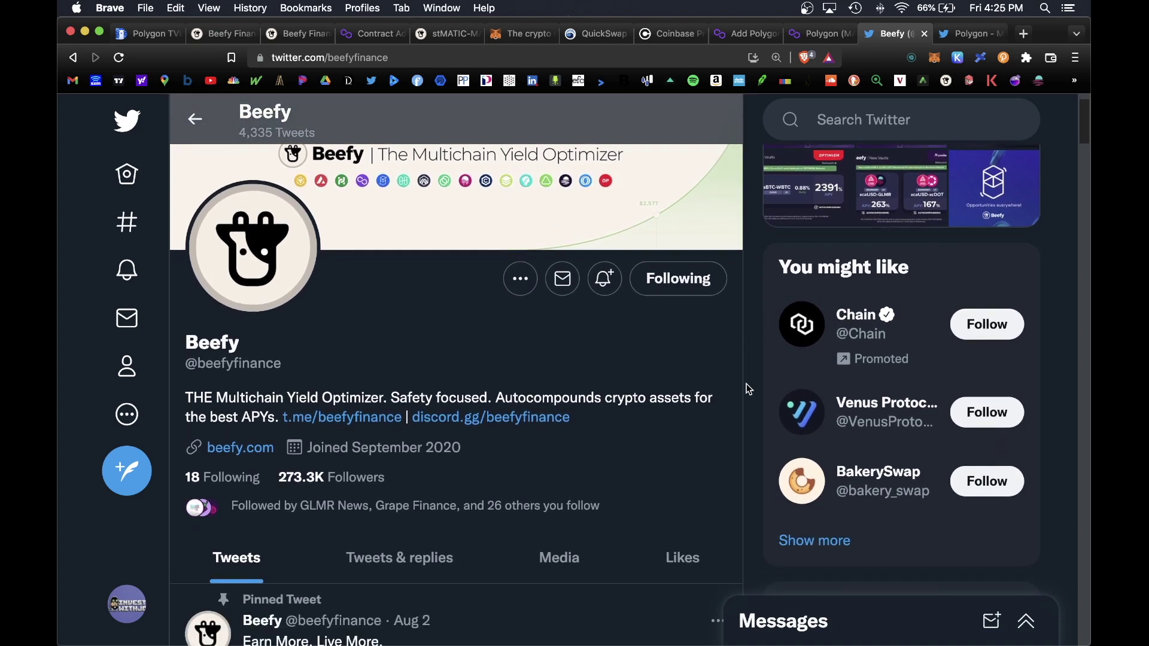
left_click(965, 35)
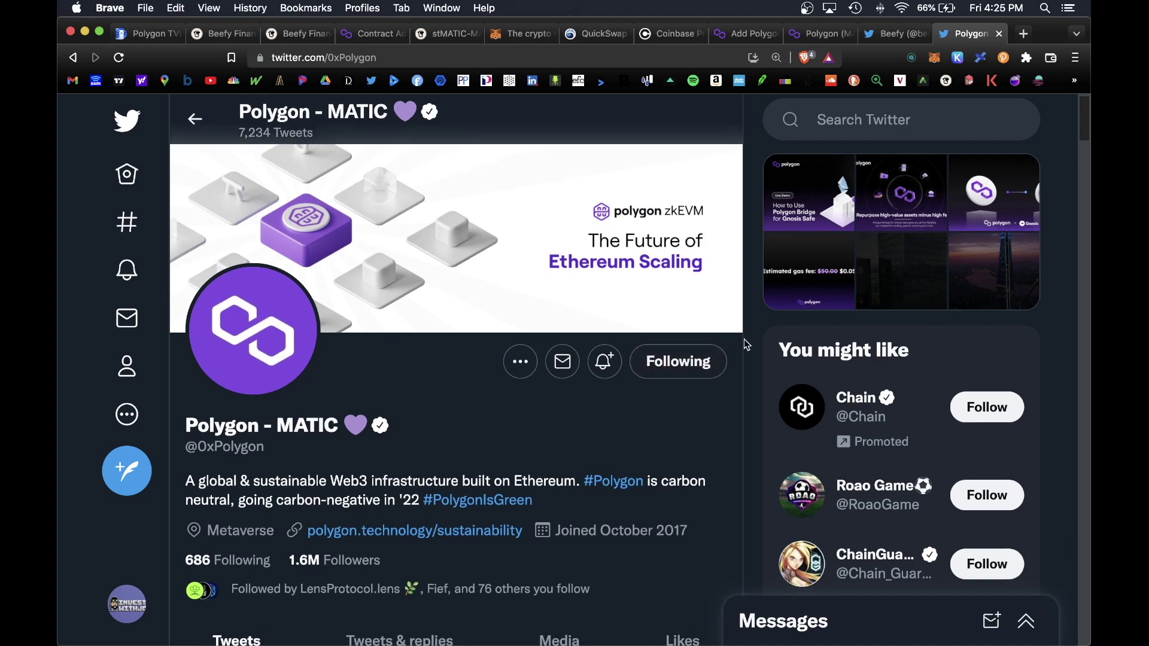
scroll(745, 342, "up", 1)
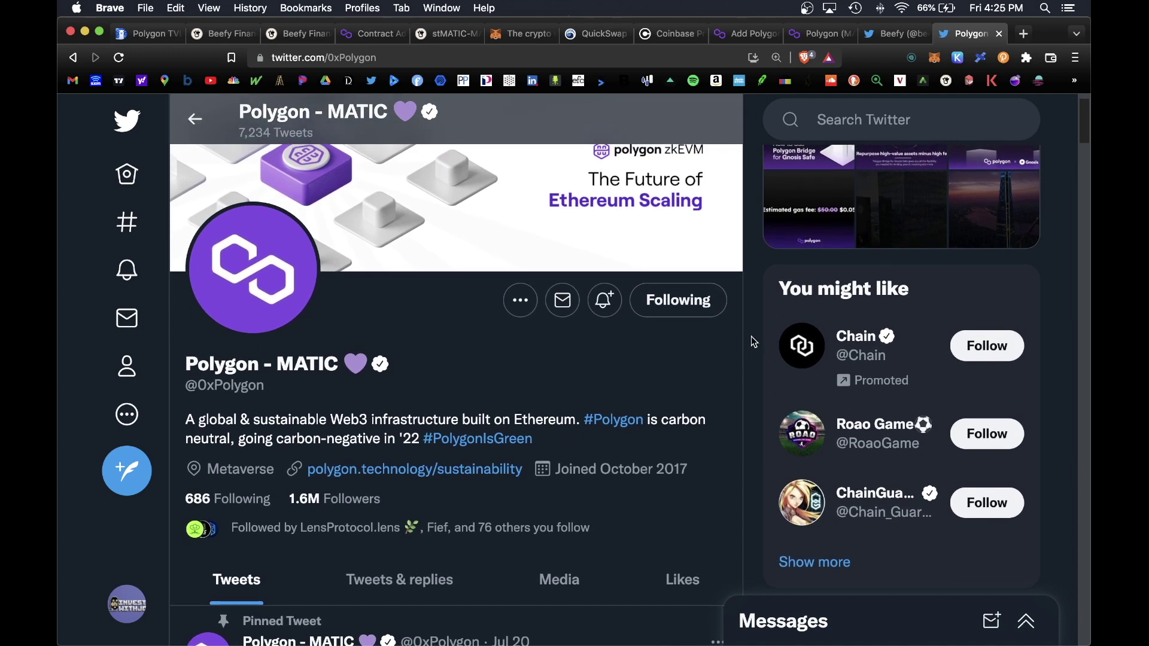
key("super+2")
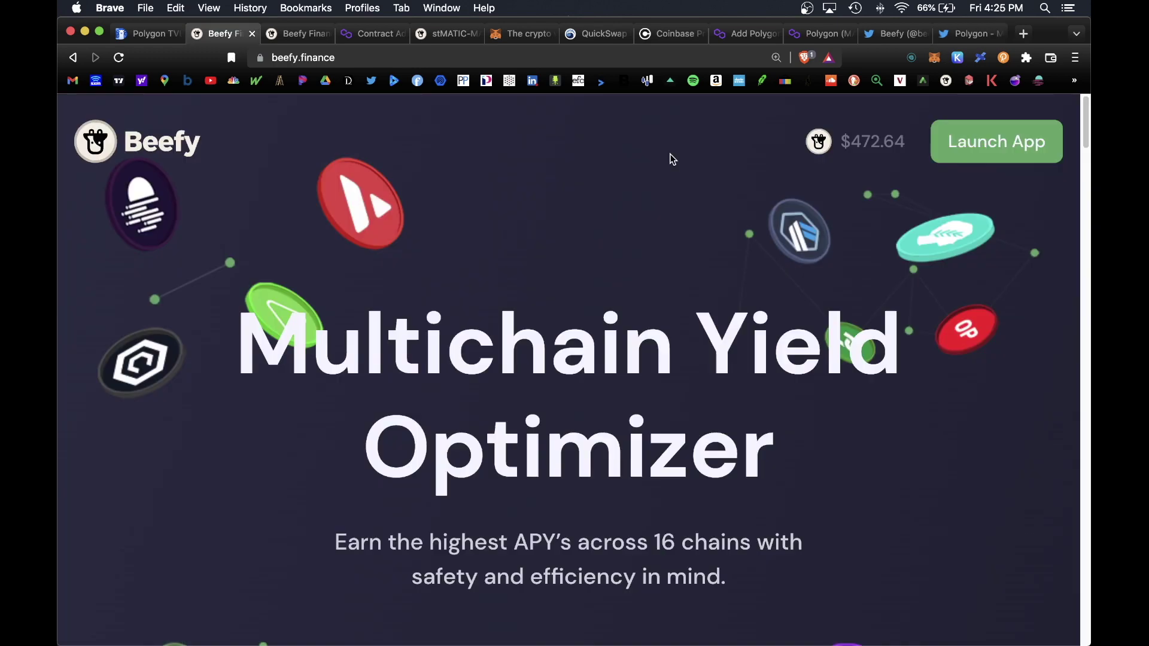
key("super+3")
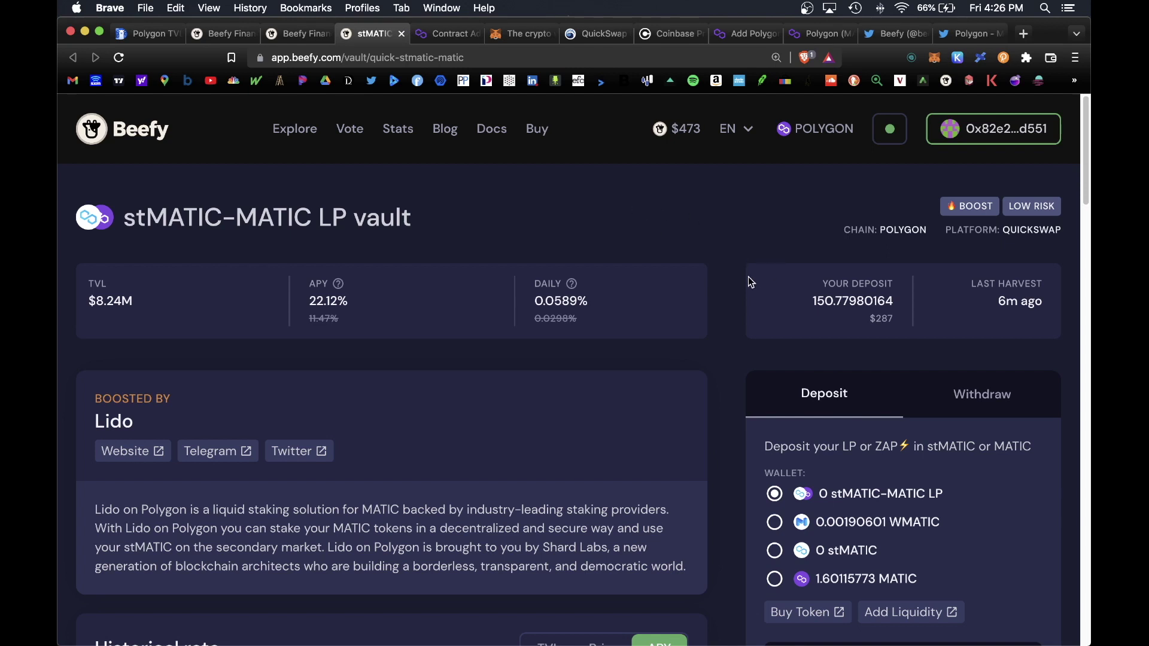
key("super+2")
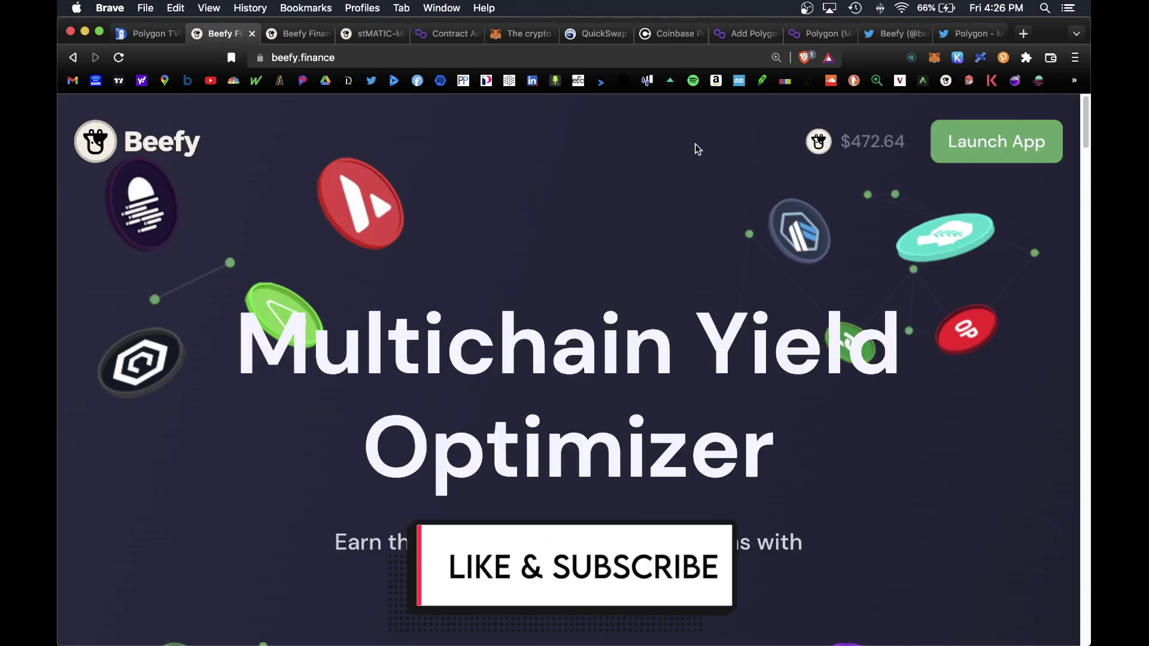